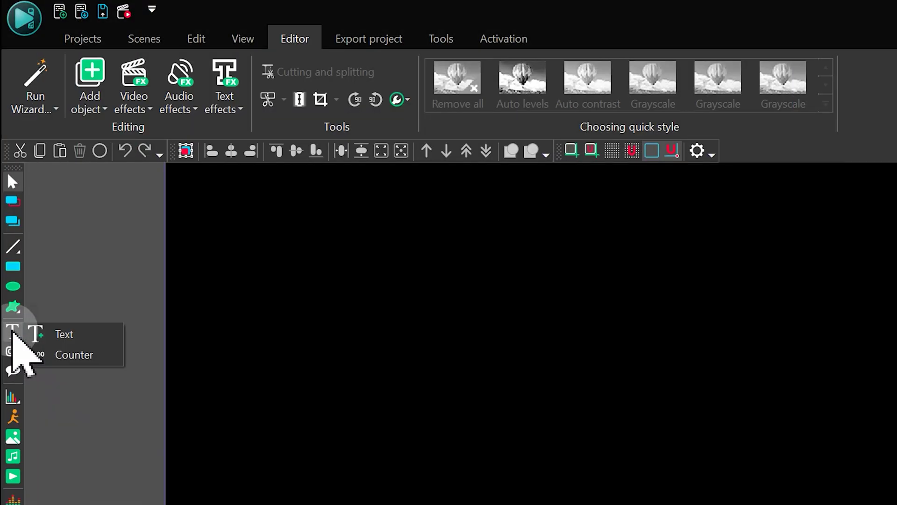
Add a text box reading VSDC and position it on the canvas.
left_click(92, 334)
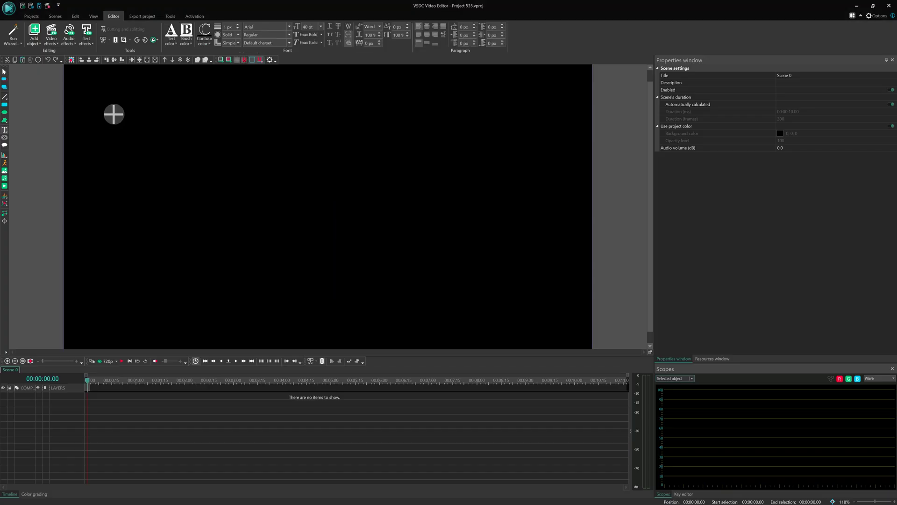
left_click_drag(114, 114, 521, 316)
type("VSDC")
key("ctrl+a")
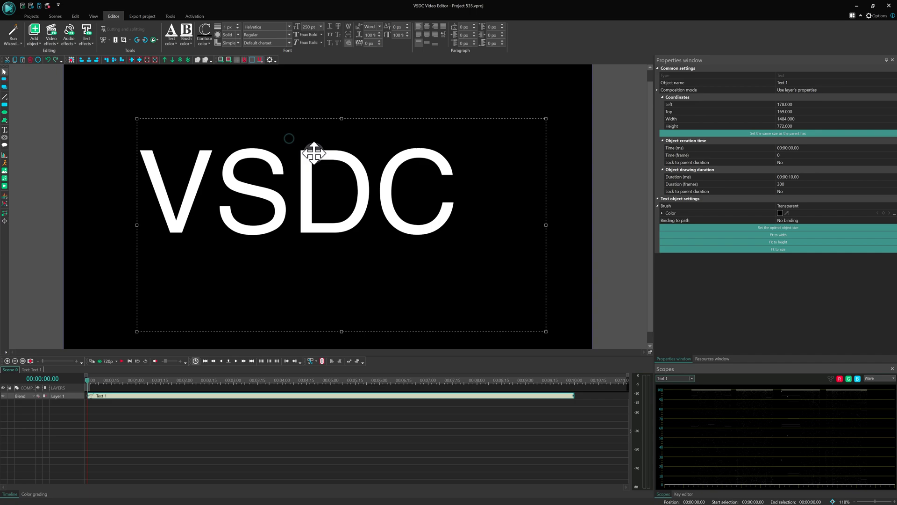
left_click_drag(291, 136, 326, 164)
left_click(182, 441)
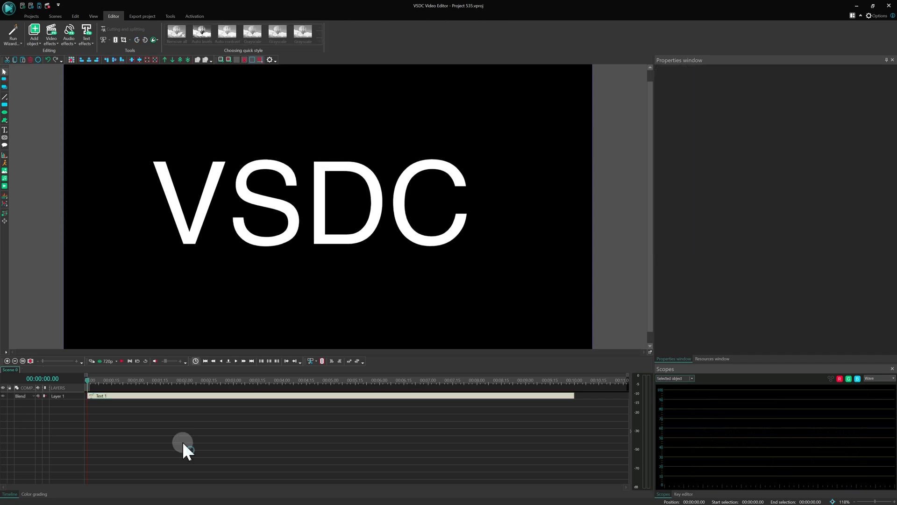
Convert the Text 1 clip to curve lines, giving each letter its own layer.
right_click(130, 398)
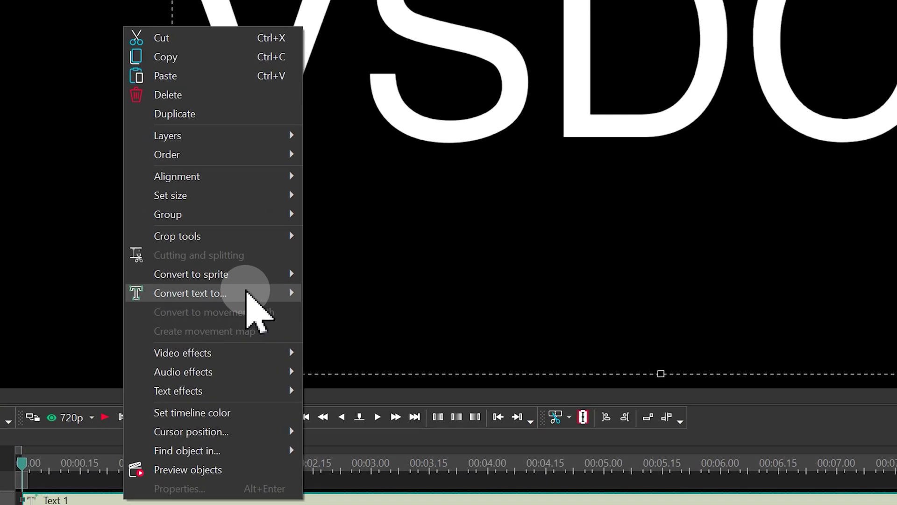
mouse_move(246, 292)
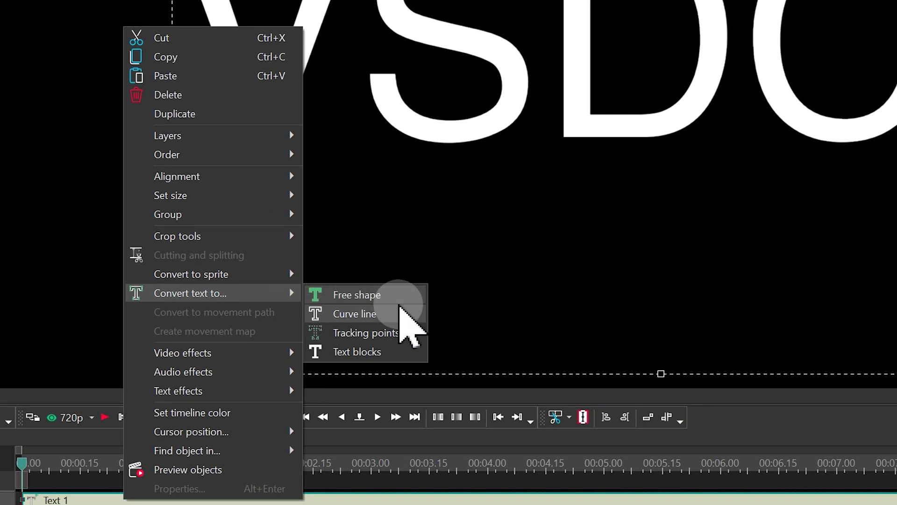
left_click(402, 312)
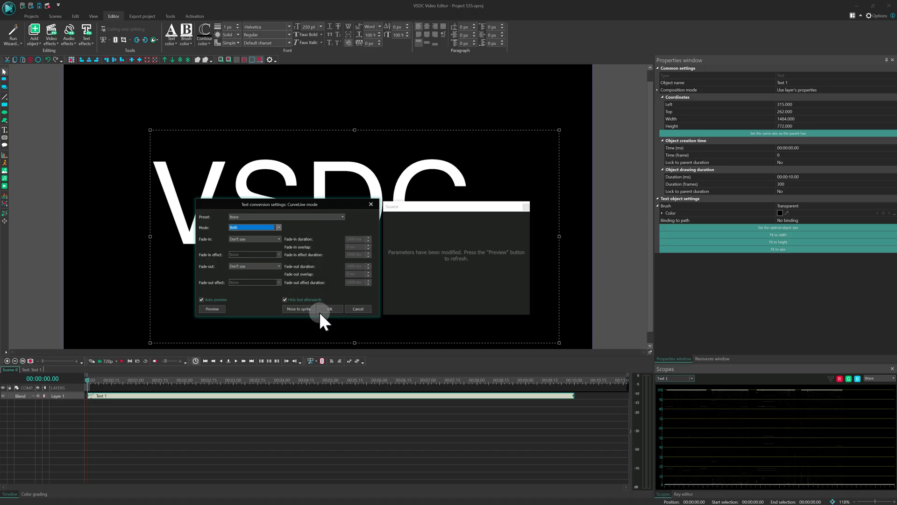
left_click(329, 309)
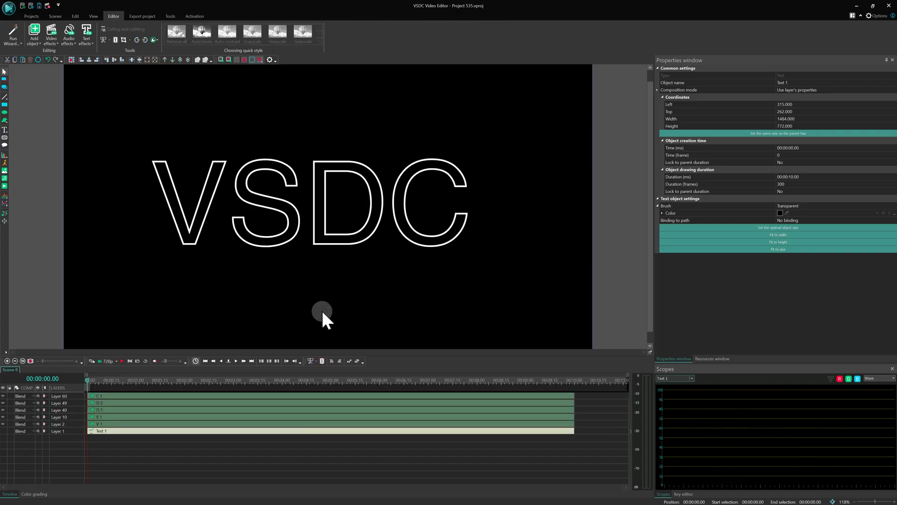
Hide the S, D and C letter curve layers, leaving the V curve selected.
left_click(3, 417)
left_click(3, 409)
left_click(3, 402)
left_click(3, 395)
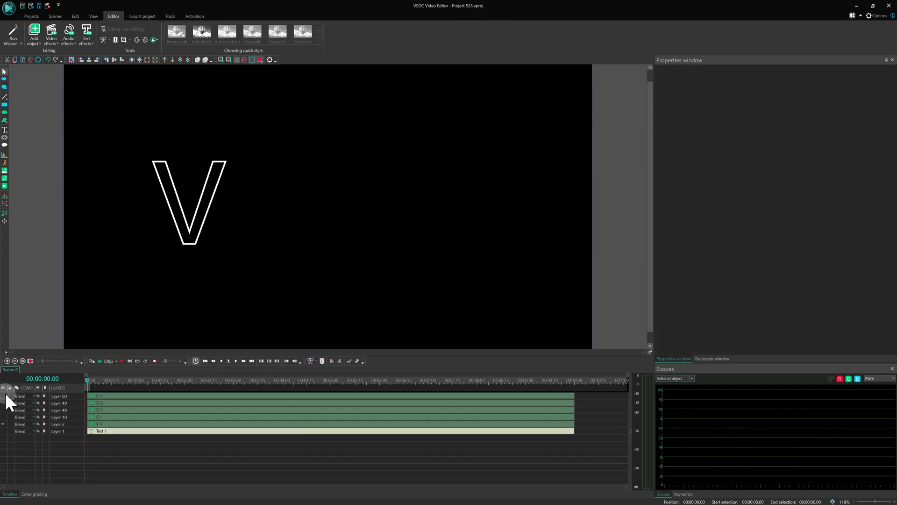
left_click(112, 423)
Copy all of the S curve's shape points and paste them into the V curve.
left_click(113, 417)
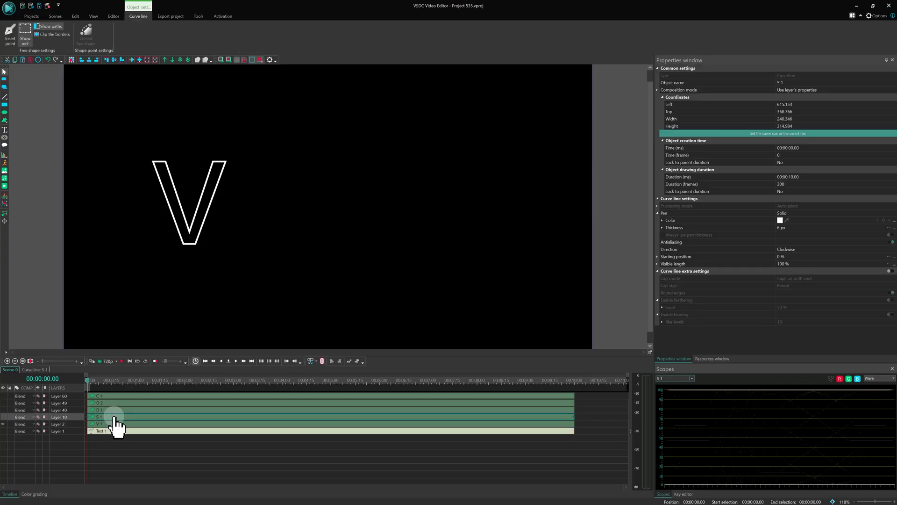
key("ctrl+a")
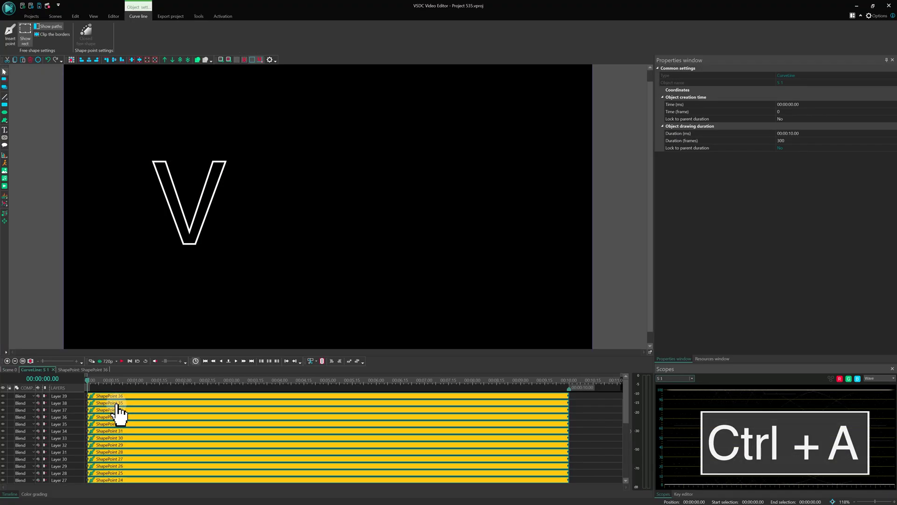
right_click(118, 402)
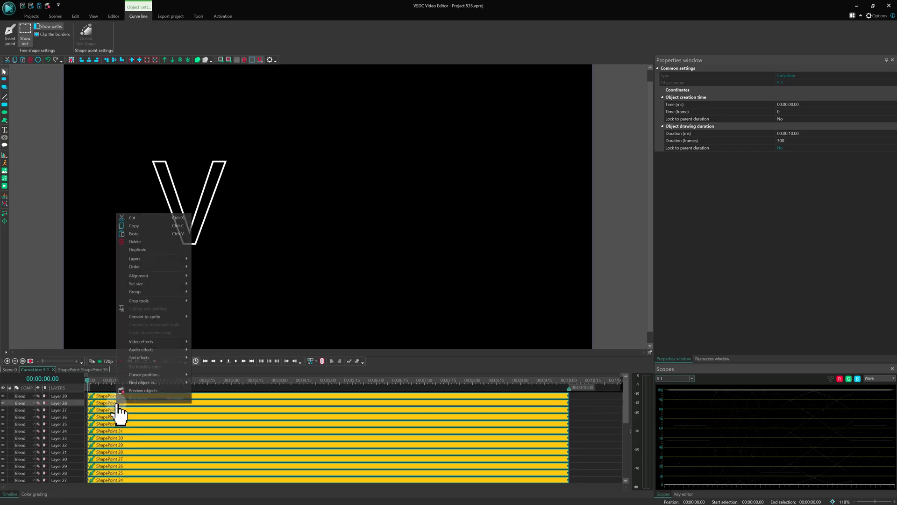
left_click(150, 227)
left_click(14, 368)
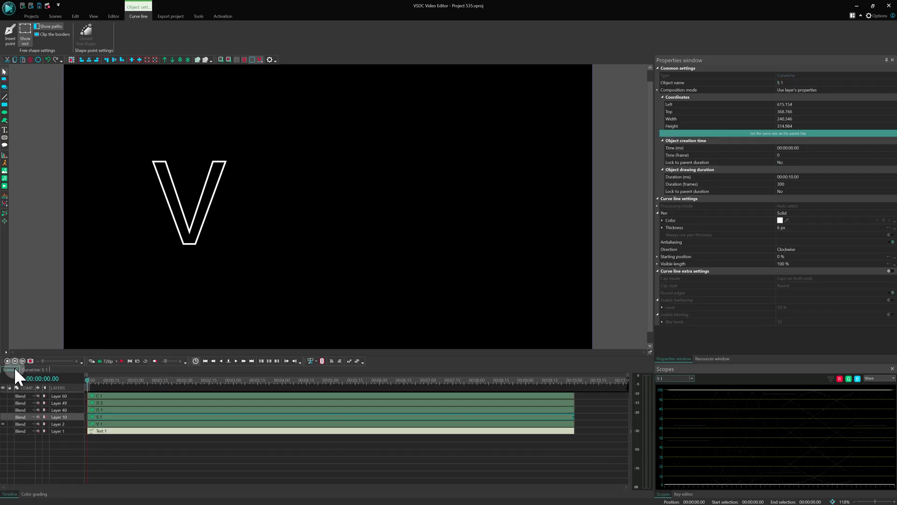
double_click(132, 424)
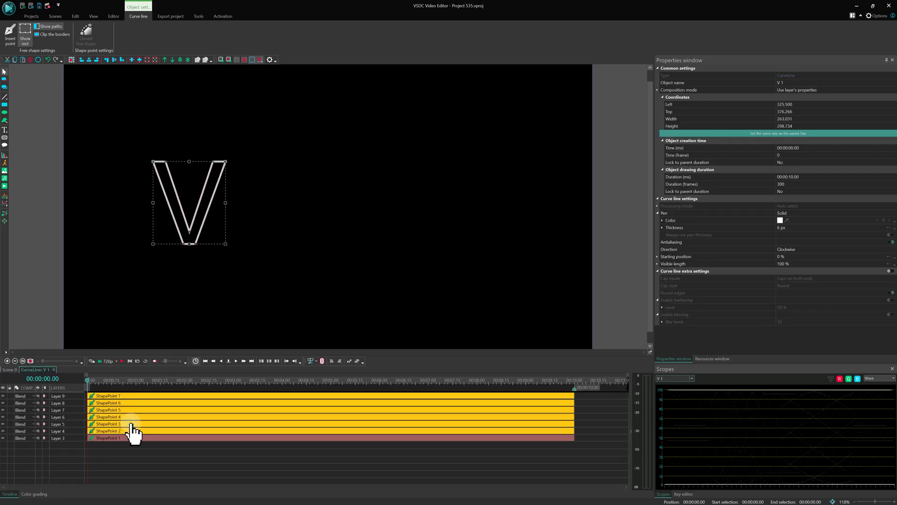
right_click(98, 442)
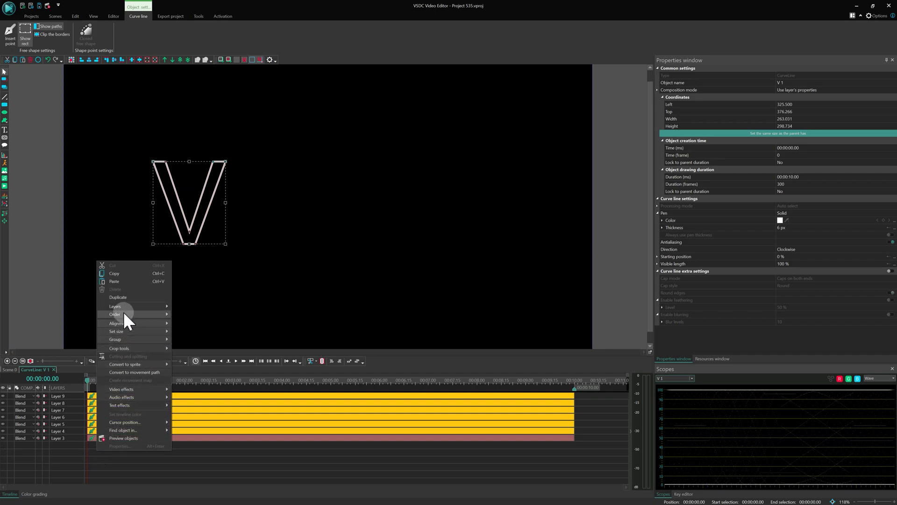
left_click(124, 280)
Delete the leftover CurveLine 6 entry from the enlarged timeline.
left_click_drag(356, 355, 362, 232)
left_click(584, 428)
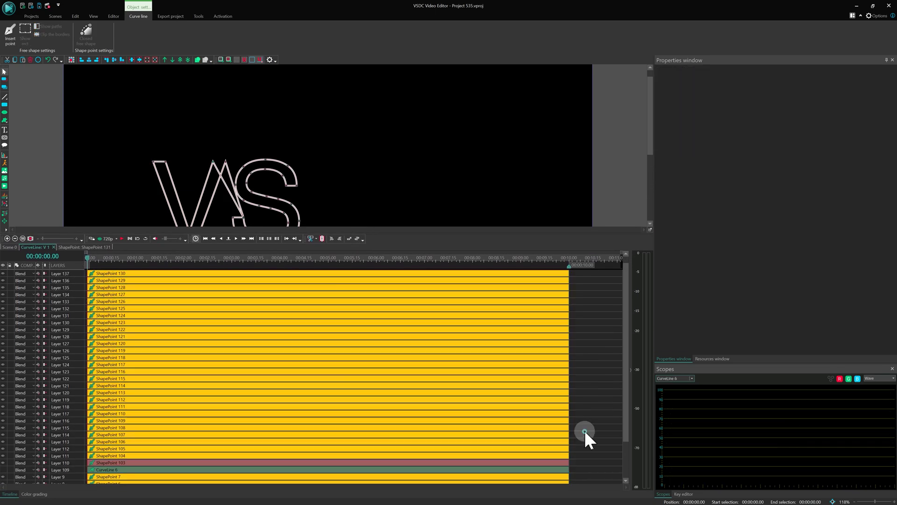
left_click(466, 469)
key("Delete")
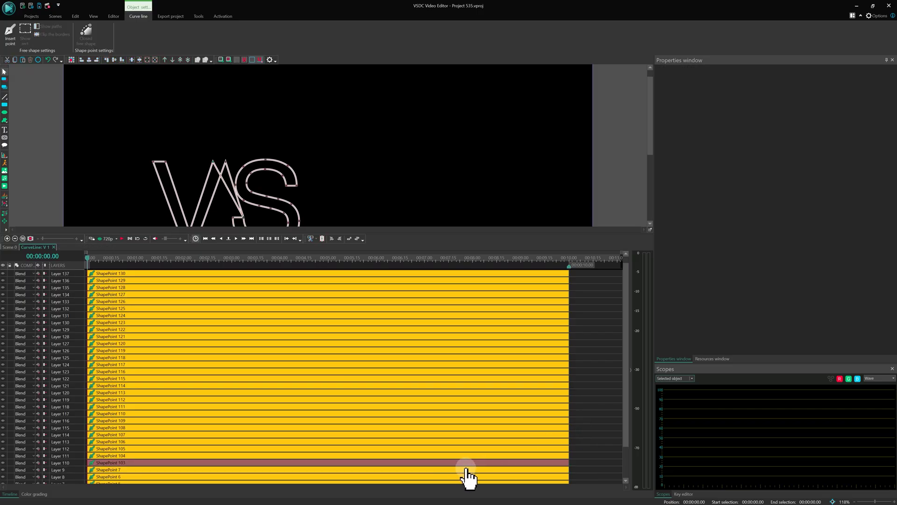
scroll(627, 396, "down", 3)
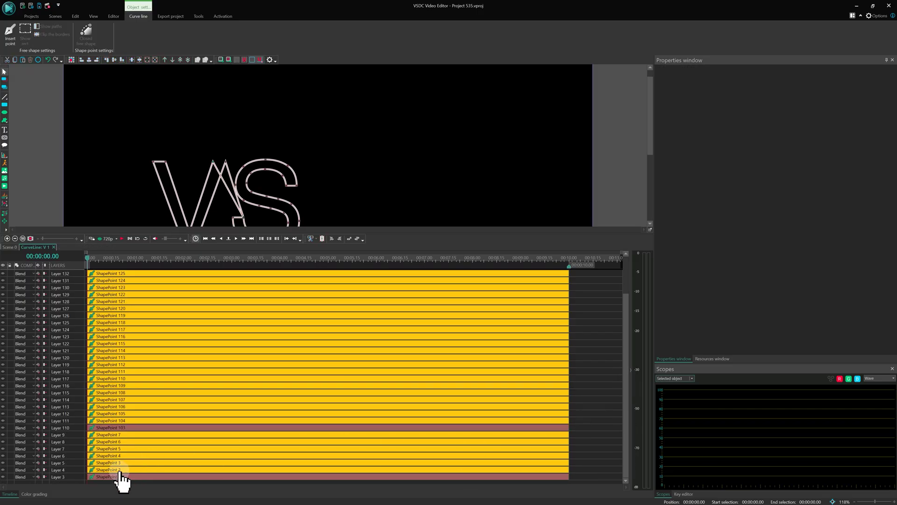
left_click(119, 476)
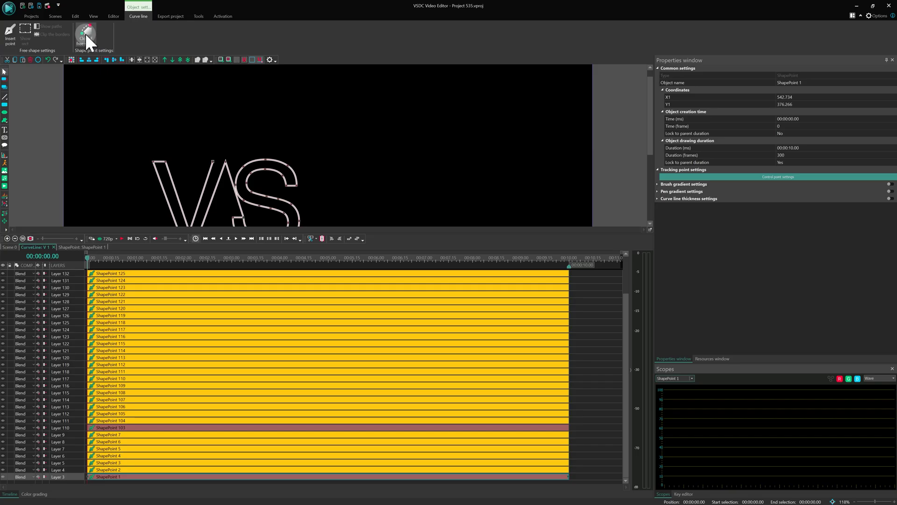
Open the outer and inner D curves and select the inner D's shape points.
left_click(10, 245)
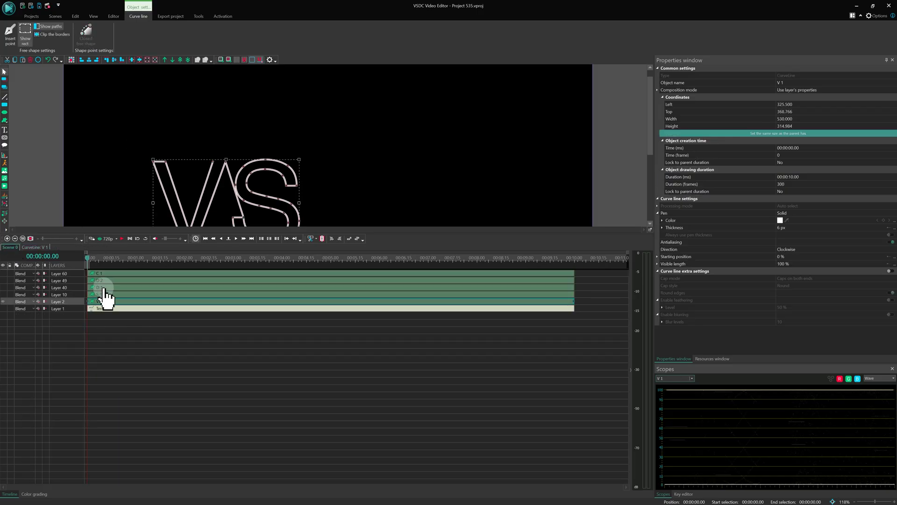
double_click(104, 296)
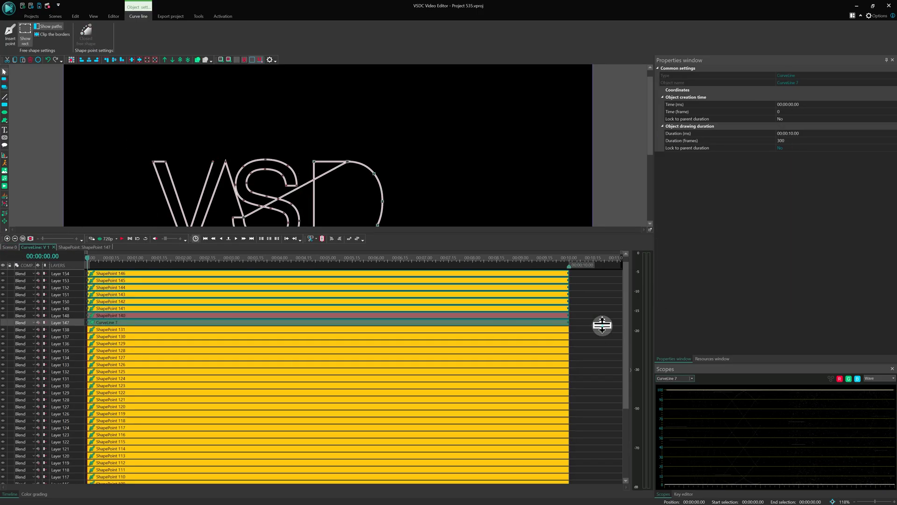
left_click(603, 326)
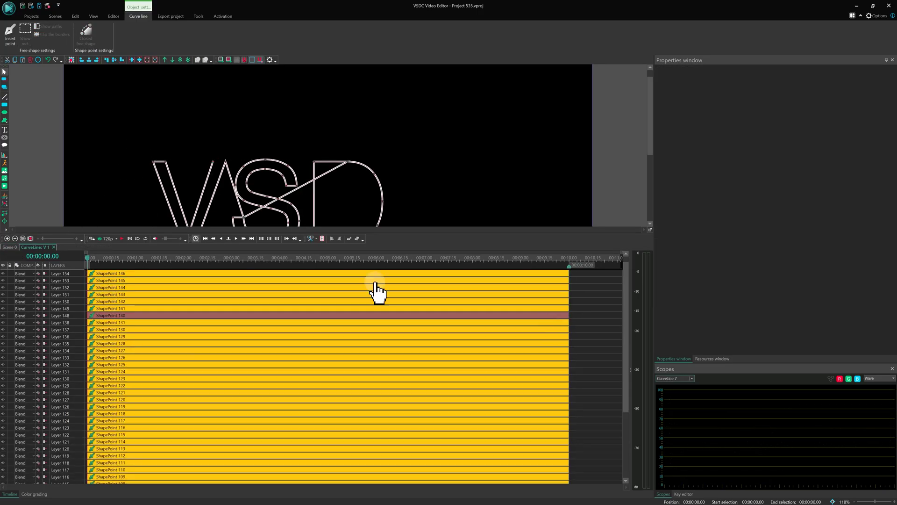
left_click(10, 246)
double_click(109, 280)
key("ctrl+a")
left_click(74, 248)
Open the V curve and then the C curve's shape points.
left_click(10, 247)
double_click(104, 310)
left_click(14, 248)
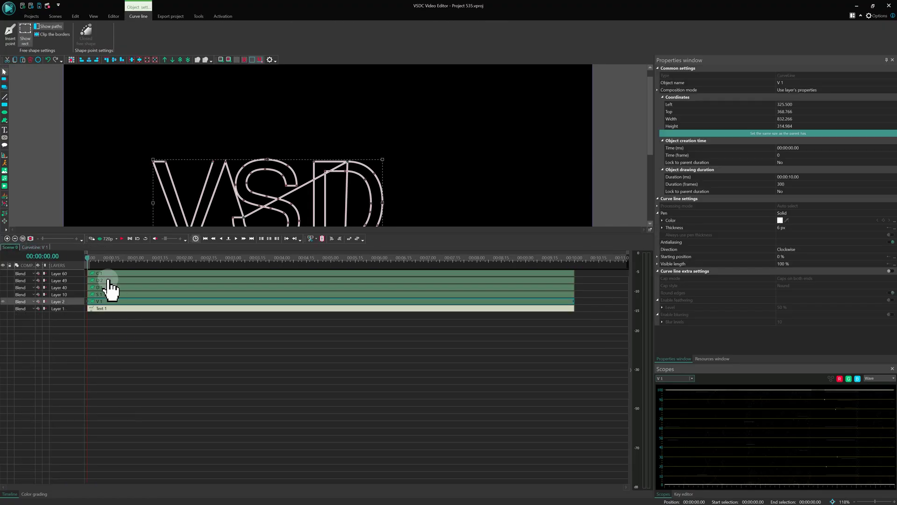
double_click(111, 290)
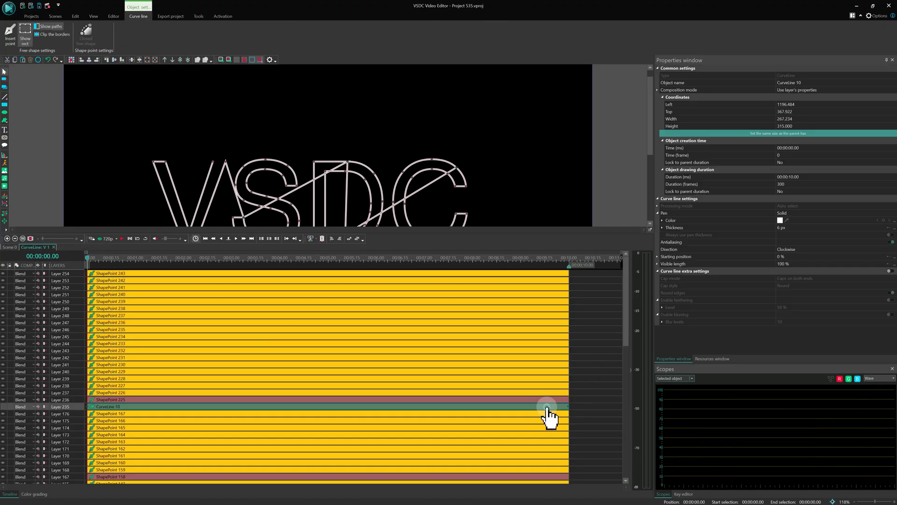
left_click(547, 411)
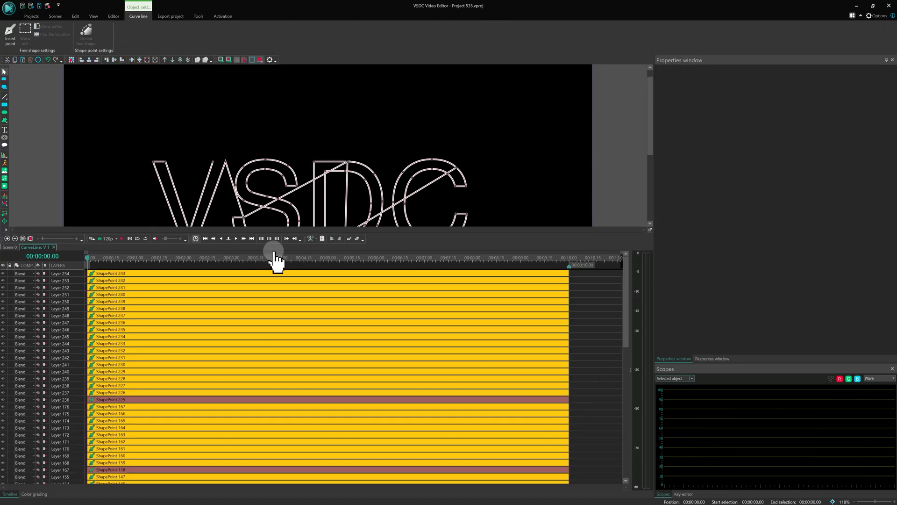
Bend the V-to-S connector into a curve using Bezier handles from the V's top-right point.
left_click_drag(301, 232, 302, 310)
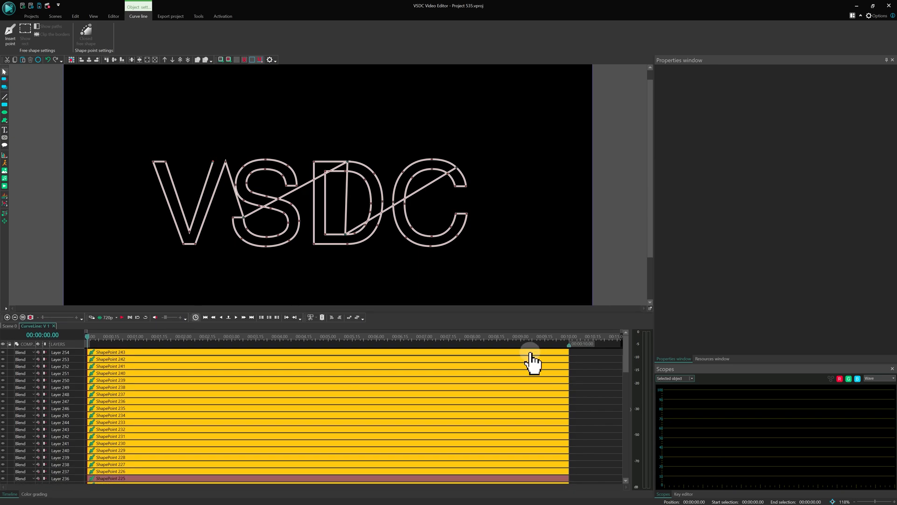
left_click_drag(624, 345, 615, 449)
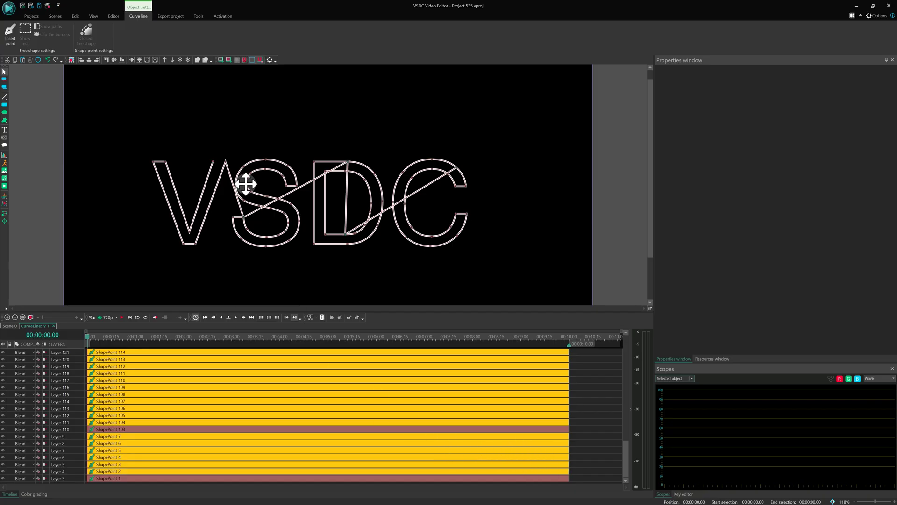
left_click(225, 162)
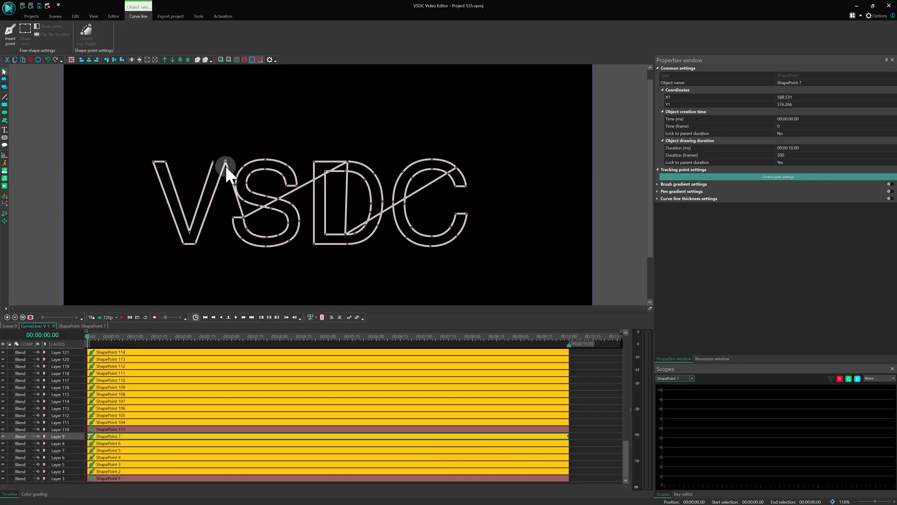
key("ctrl")
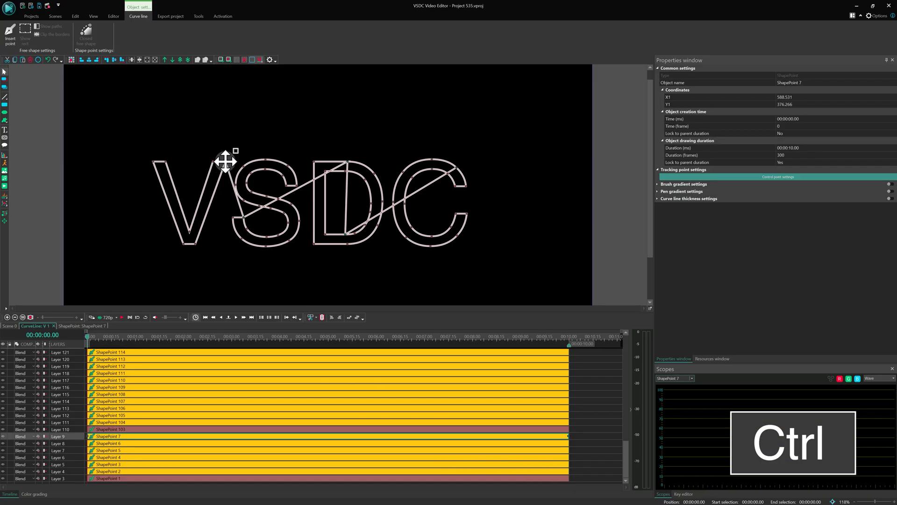
left_click_drag(224, 162, 243, 160)
key("ctrl")
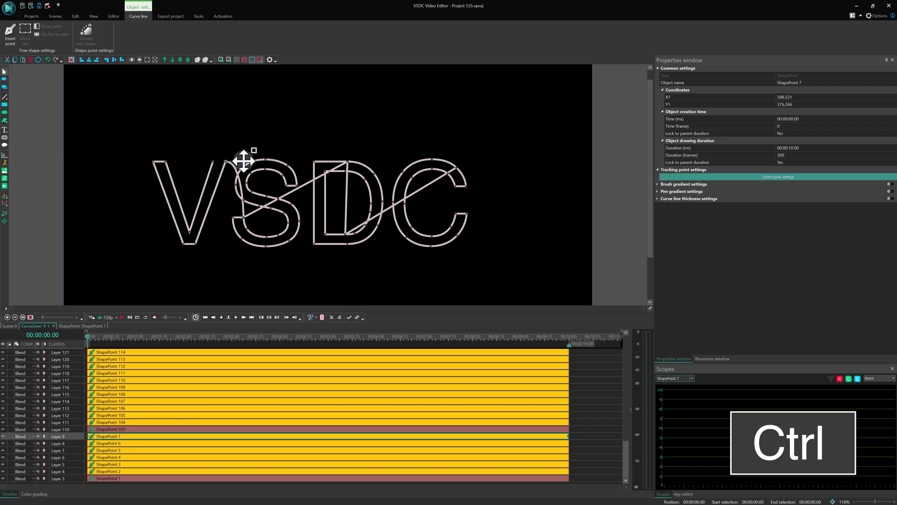
left_click_drag(243, 161, 258, 192)
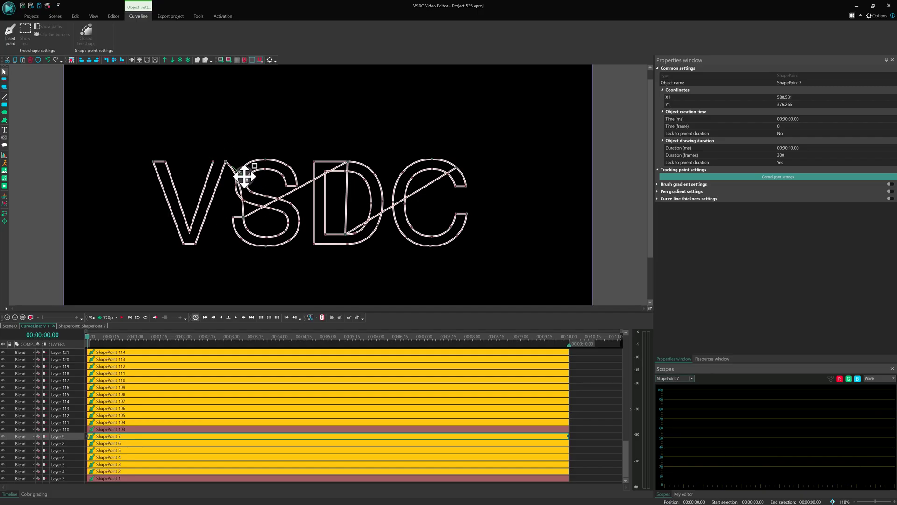
left_click_drag(255, 191, 228, 188)
Curve the connectors at the D and leading into the C with their handles.
left_click(249, 222)
mouse_move(347, 162)
left_mouse_down()
mouse_move(224, 346)
mouse_move(380, 80)
mouse_move(349, 157)
left_mouse_up()
left_click(347, 234)
left_click_drag(456, 168, 457, 231)
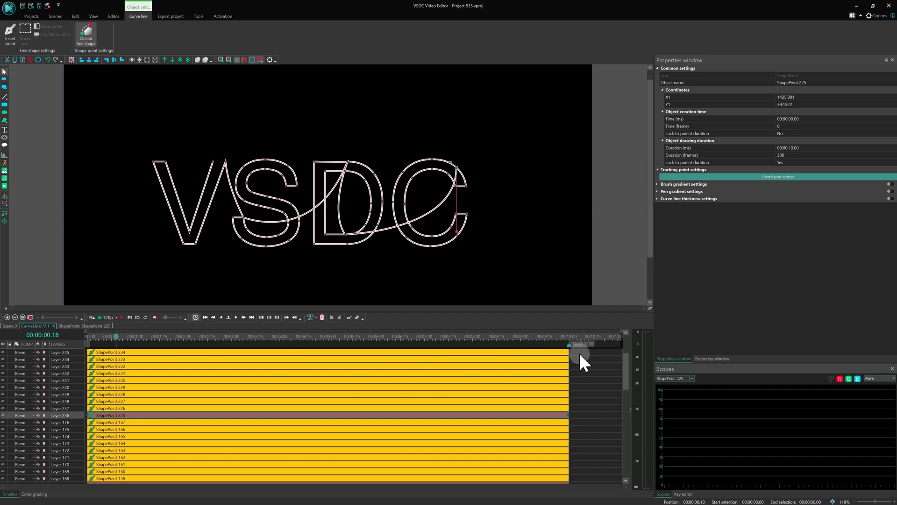
Select all the curve's shape points and enable curve line thickness settings.
left_click(591, 366)
key("ctrl+a")
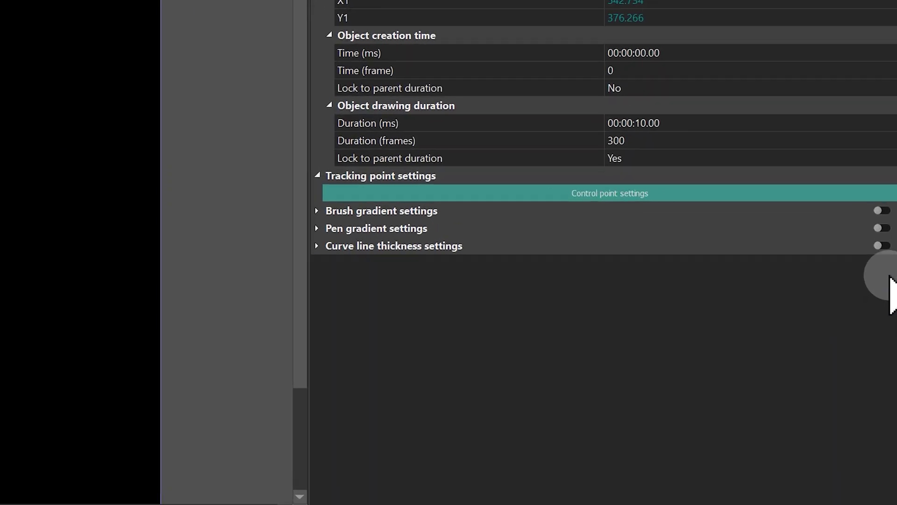
left_click(892, 199)
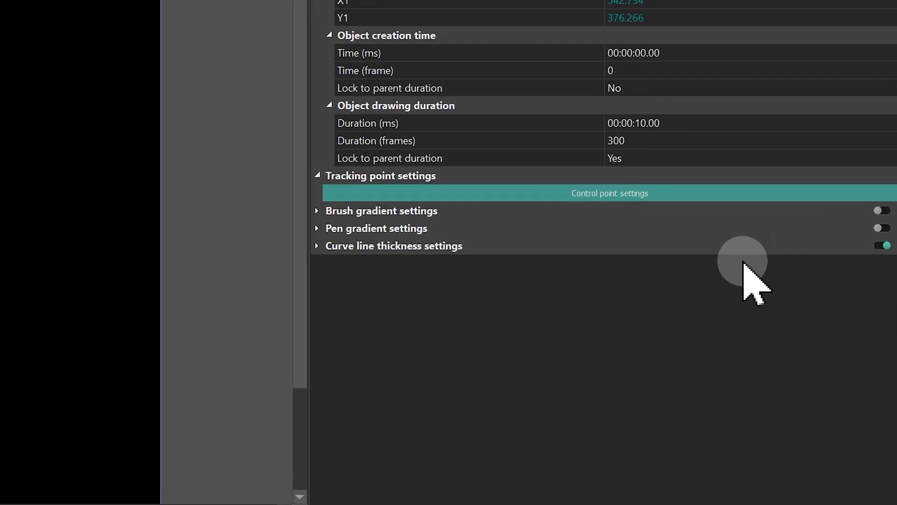
left_click(317, 246)
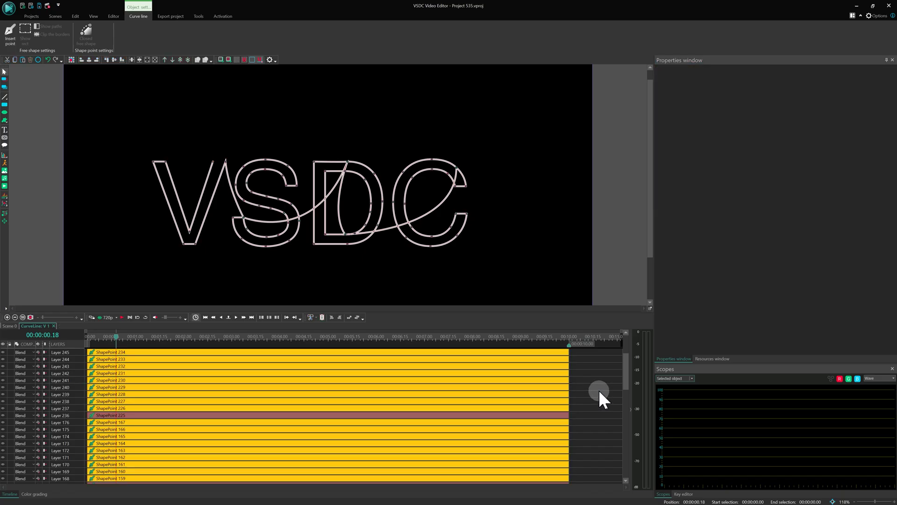
Turn on thickness control for individual points along the outline and the S curve.
left_click(183, 244)
left_click(888, 199)
left_click(676, 206)
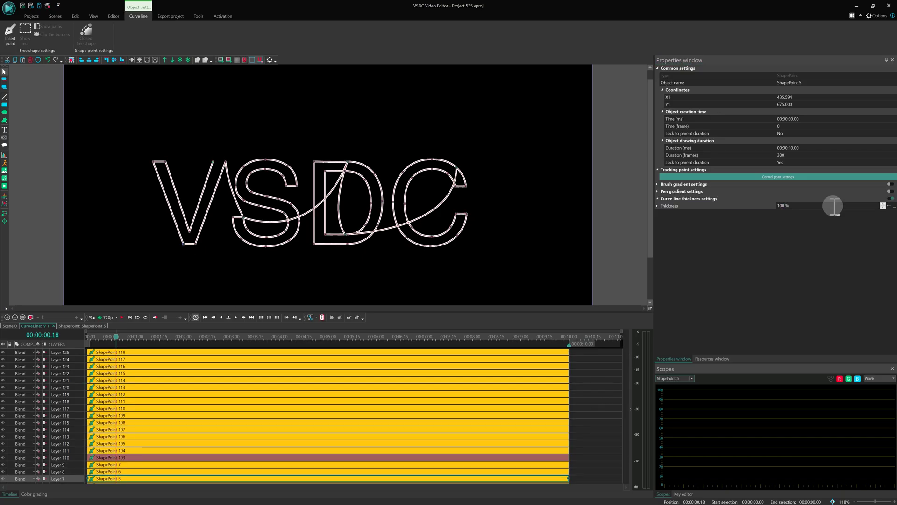
left_click(195, 243)
left_click(266, 247)
left_click(241, 239)
left_click(888, 198)
left_click(289, 240)
left_click(889, 199)
left_click(253, 191)
left_click(889, 198)
left_click(267, 196)
left_click(889, 198)
left_click(283, 177)
left_click(889, 198)
Set point thicknesses to 50% on some points and 200% on ShapePoint 228.
left_click(286, 185)
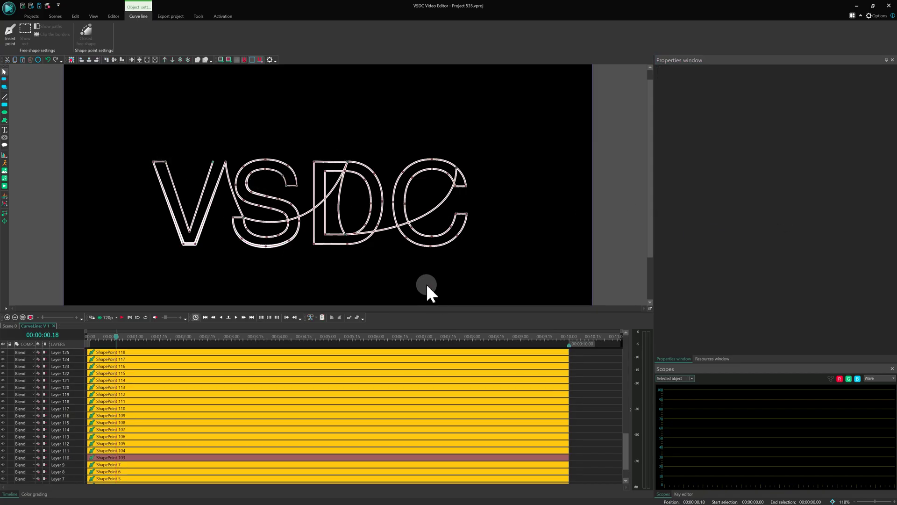
left_click(347, 162)
left_click(889, 198)
left_click(676, 206)
left_click(225, 162)
left_click(457, 167)
left_click(162, 472)
left_click(697, 206)
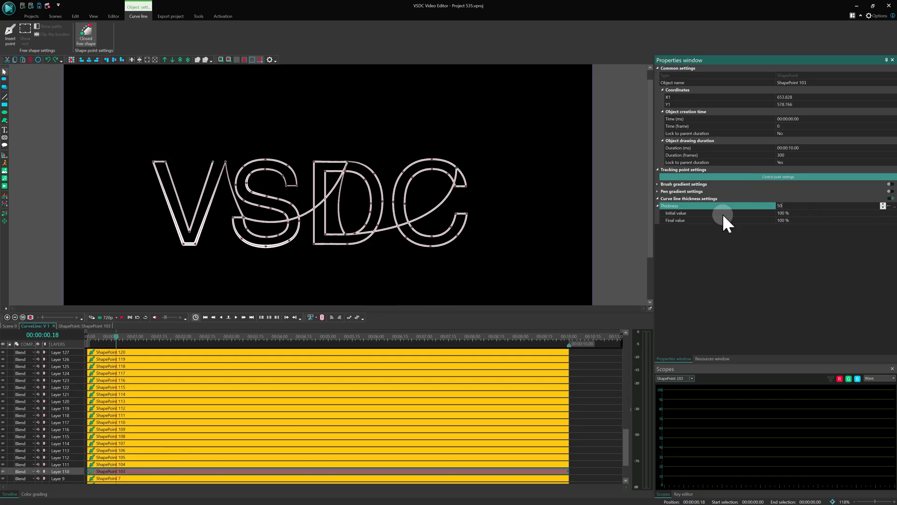
type("50")
left_click(162, 478)
left_click(804, 206)
left_click(393, 202)
left_click(776, 206)
type("200")
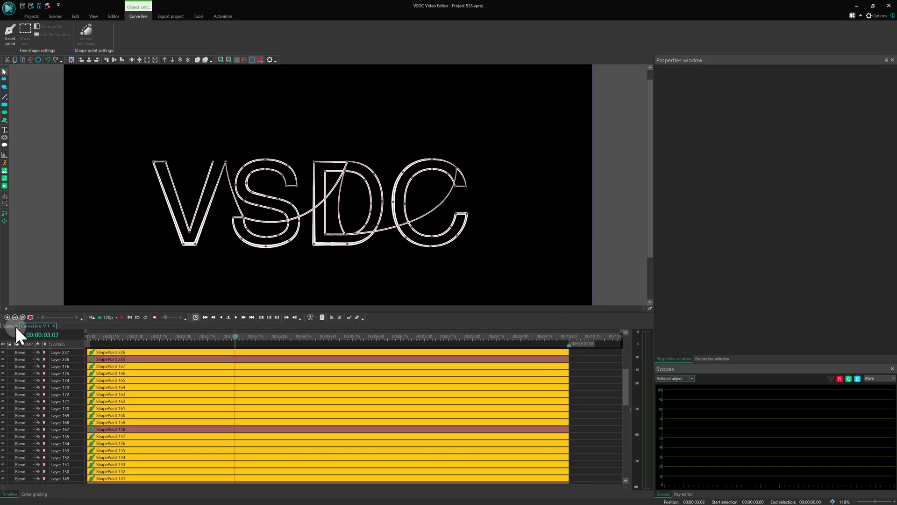
Switch the V 1 curve's pen to Gradient and pick the Flames preset after trying others.
left_click(14, 326)
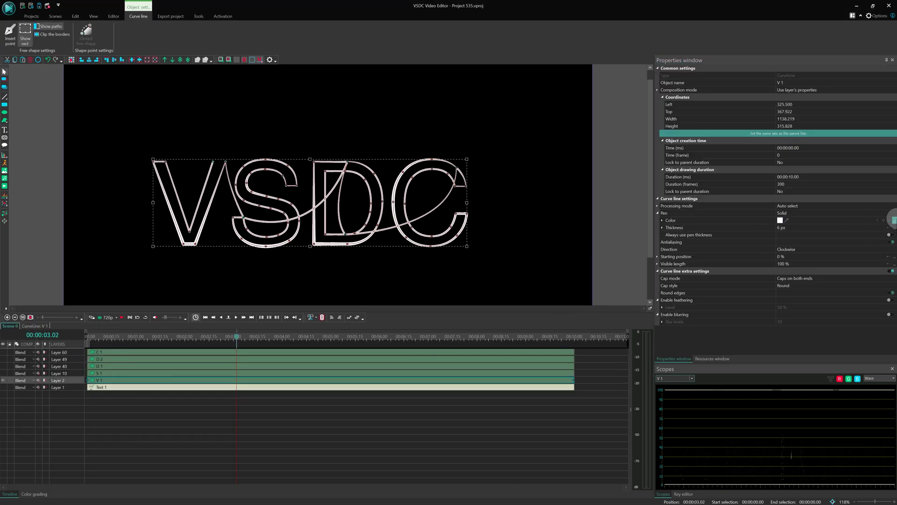
left_click(891, 214)
left_click(798, 226)
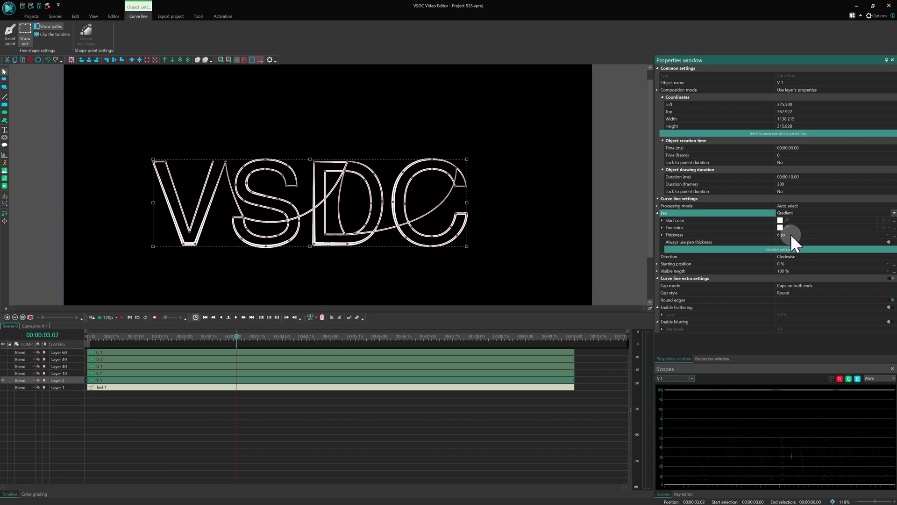
left_click(785, 249)
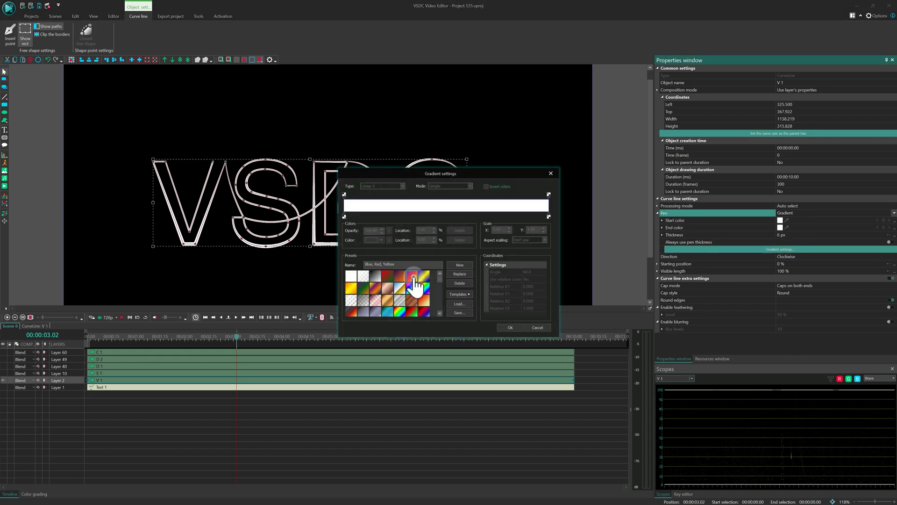
left_click(412, 278)
left_click_drag(413, 173, 316, 286)
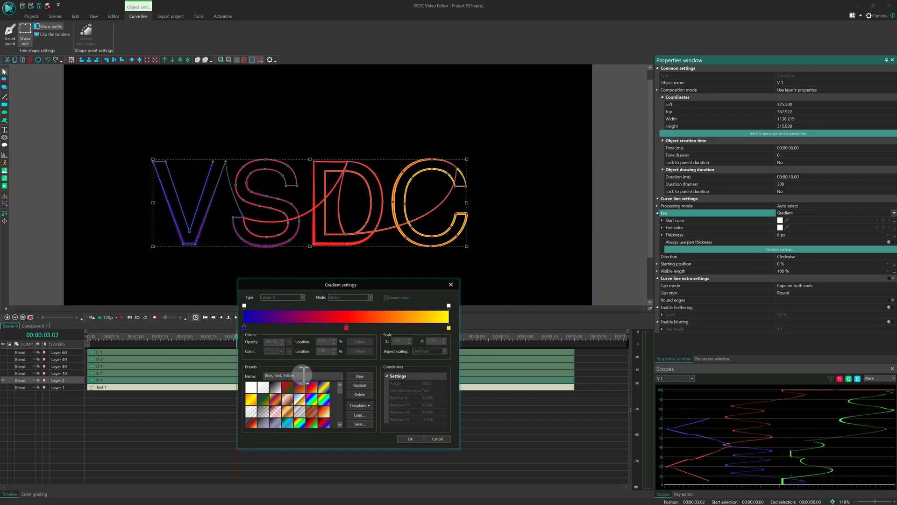
left_click(322, 388)
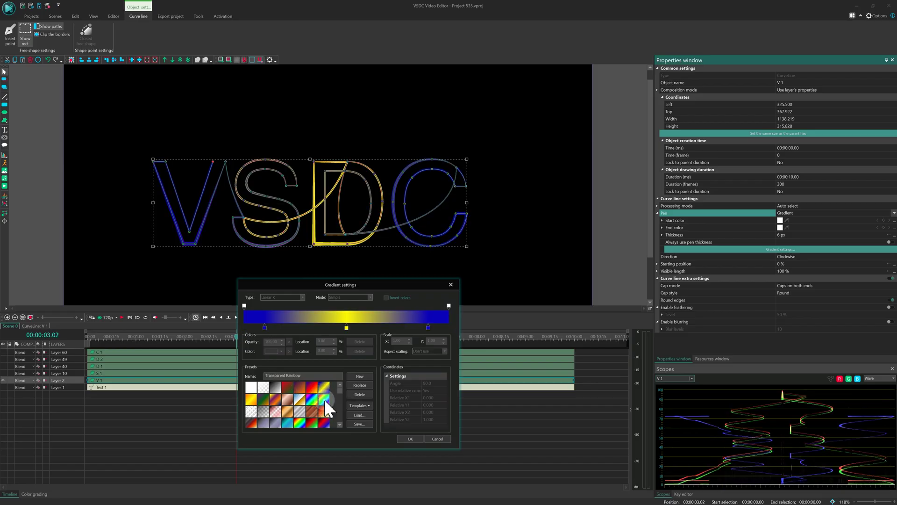
left_click(324, 400)
left_click(324, 411)
left_click_drag(346, 286, 365, 274)
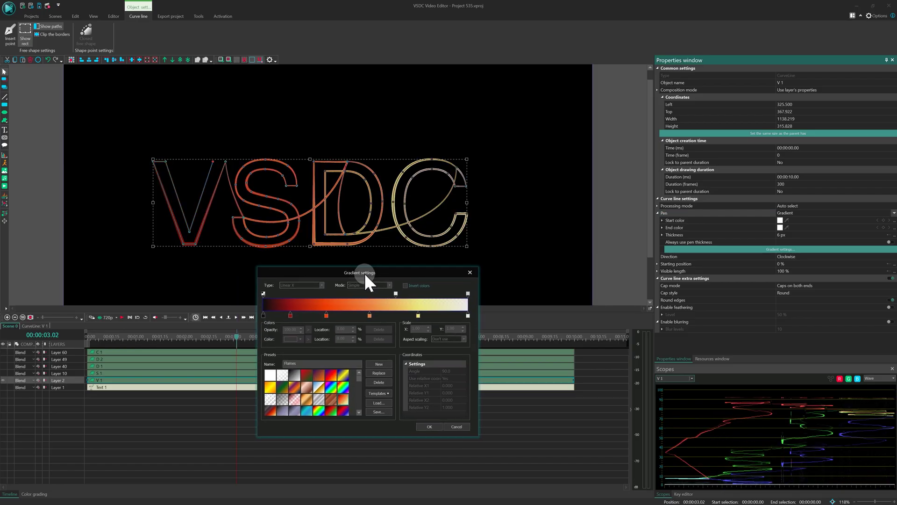
Confirm Flames, then key Starting position from 0% up to 100% at 00:00:02.07.
left_click(429, 426)
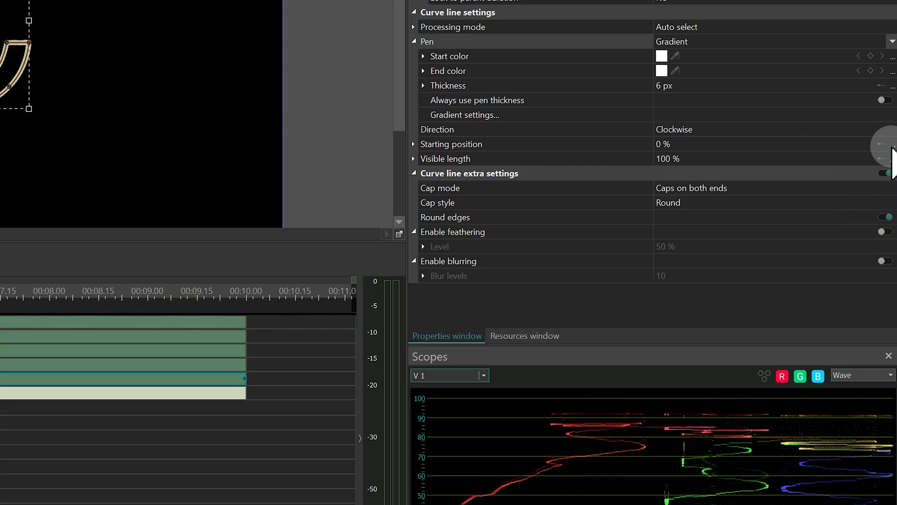
left_click(892, 144)
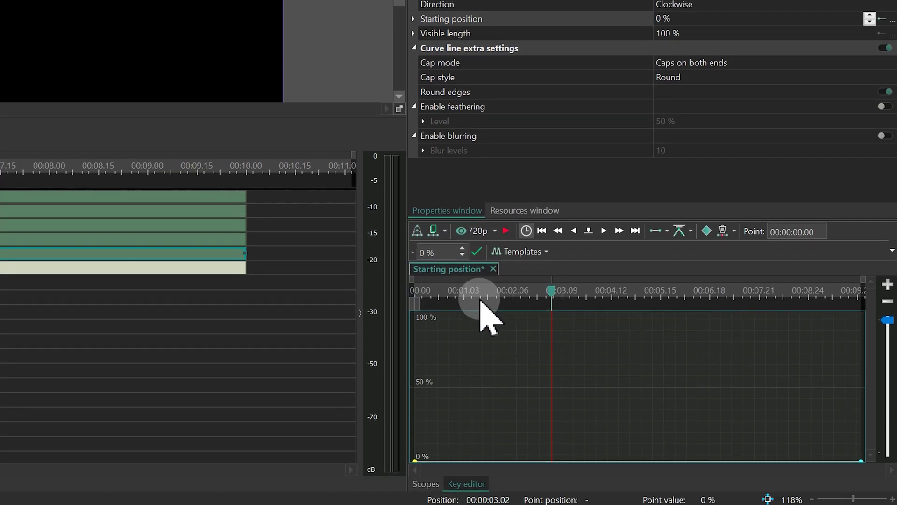
left_click(516, 303)
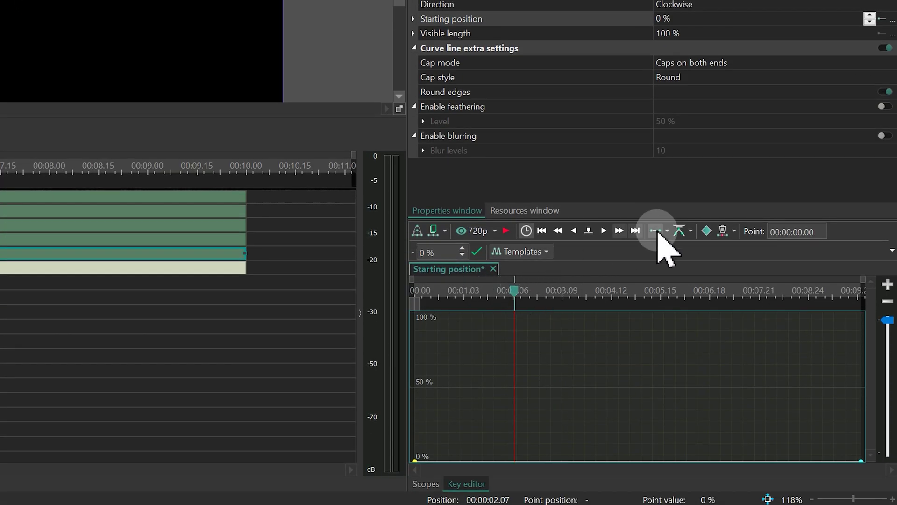
left_click(706, 232)
left_click_drag(526, 463, 533, 308)
left_click_drag(414, 312, 382, 500)
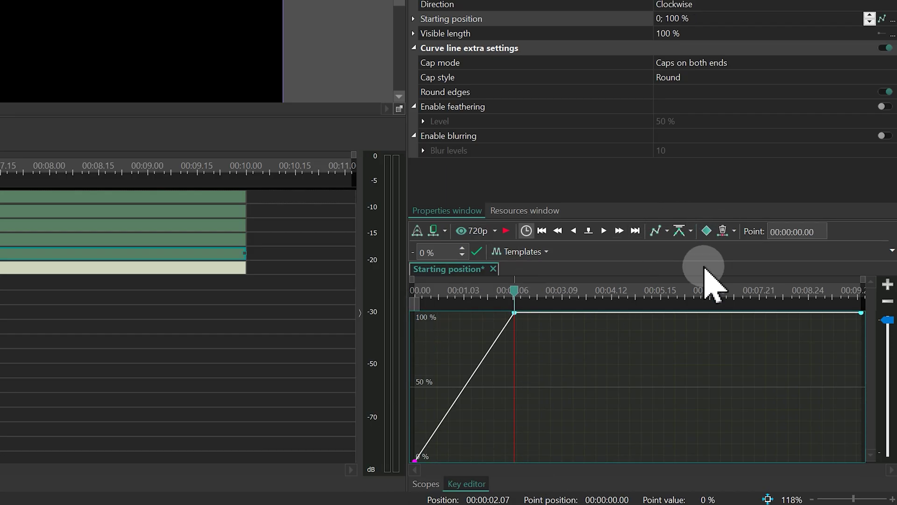
Make the Starting position ramp a Bezier curve and ease its handles.
left_click(668, 231)
left_click(687, 318)
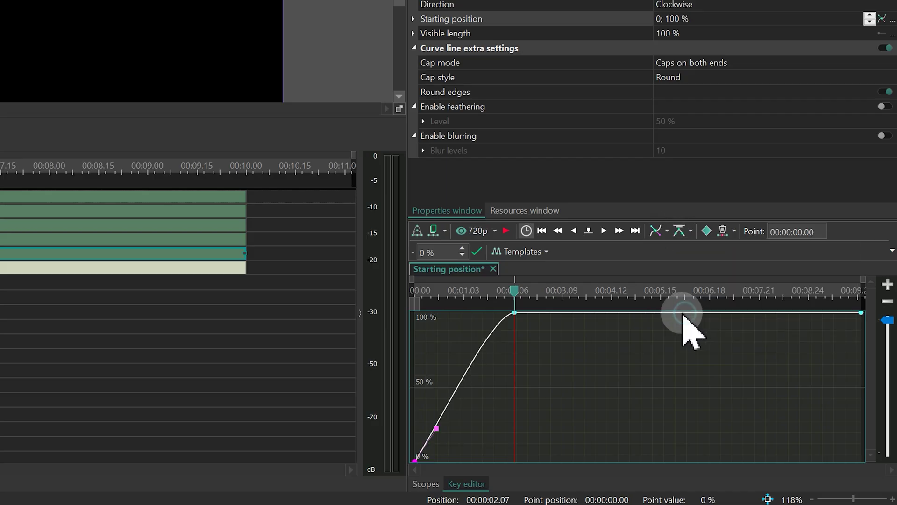
left_click_drag(436, 428, 427, 408)
left_click(514, 313)
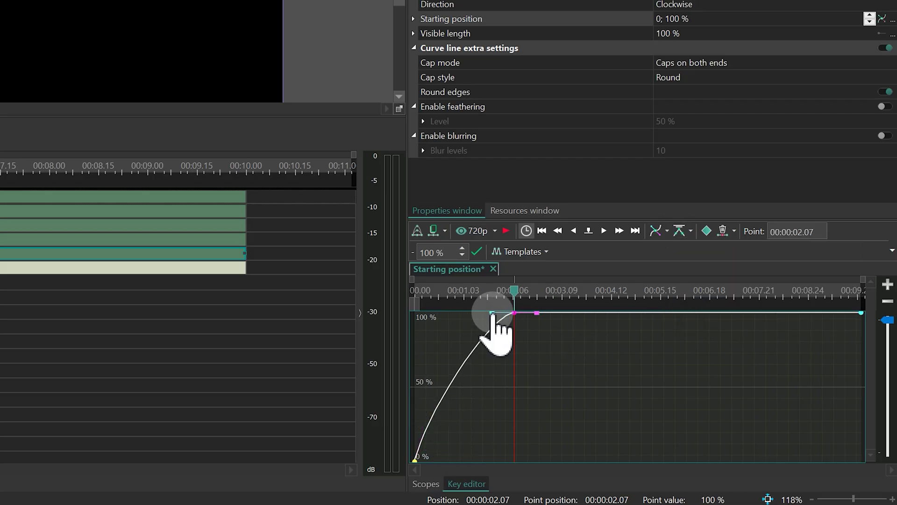
left_click_drag(493, 313, 496, 401)
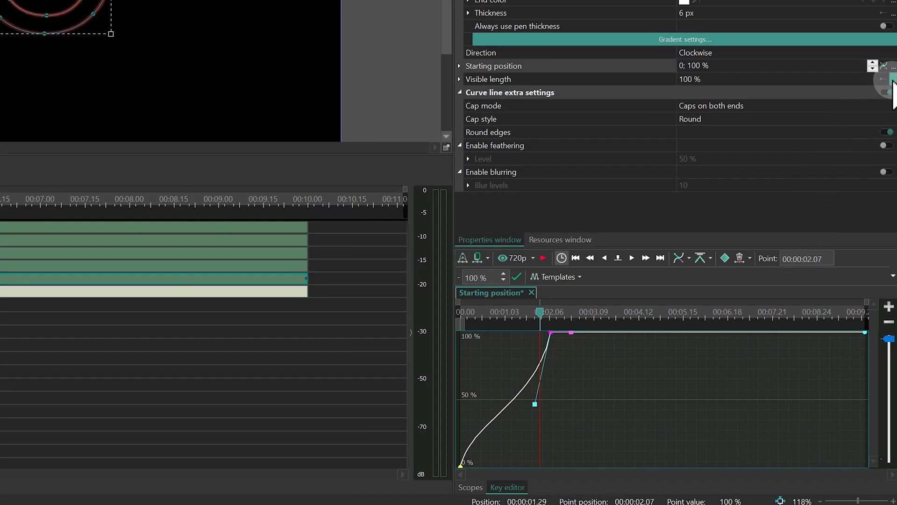
Key Visible length from -100% to 100% at 00:00:01.07 with Bezier interpolation.
left_click(892, 80)
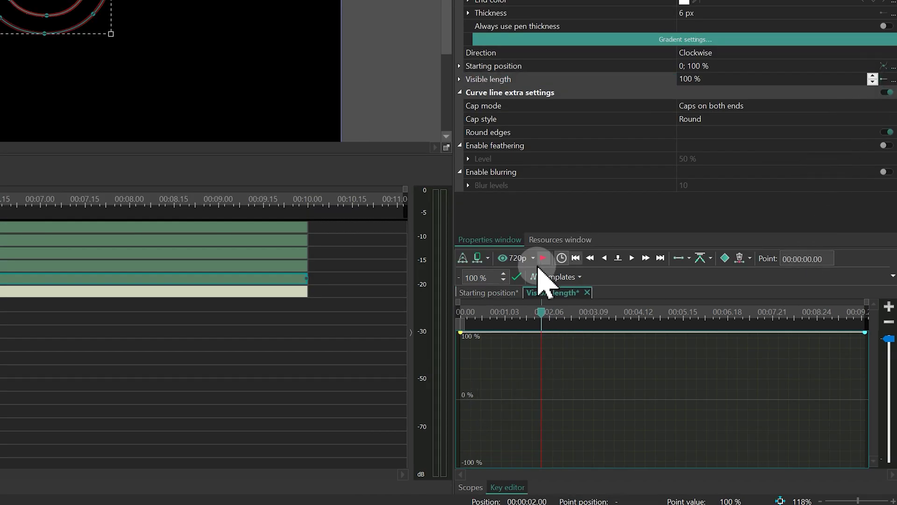
left_click(511, 313)
left_click(632, 259)
left_click(725, 257)
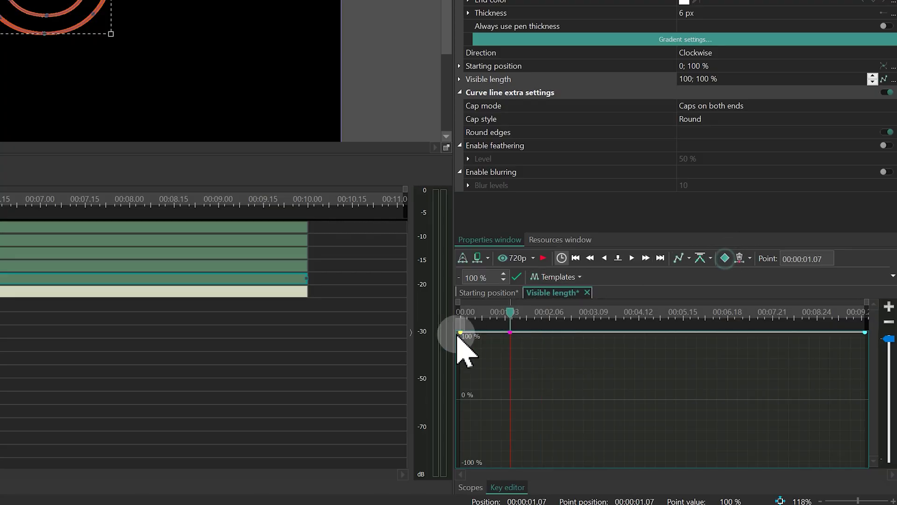
left_click_drag(461, 332, 461, 477)
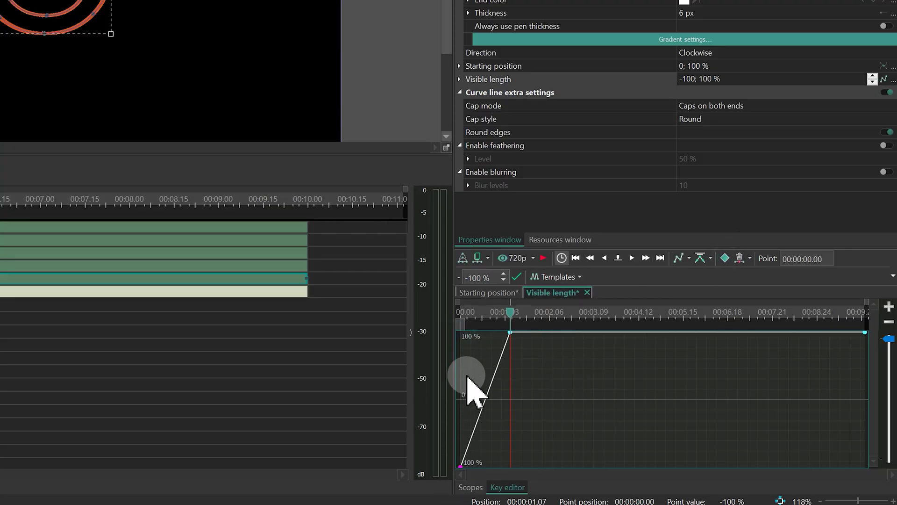
left_click(688, 258)
left_click(701, 334)
Adjust the Starting position and Visible length curve handles while previewing playback.
left_click(673, 387)
mouse_move(696, 409)
left_mouse_down()
mouse_move(699, 450)
mouse_move(688, 415)
left_mouse_up()
left_click_drag(677, 398, 656, 400)
key("space")
Replay the preview from the start, switching between the two curves to compare.
key("space")
left_click(714, 387)
left_click_drag(661, 473, 659, 452)
left_click(656, 399)
key("space")
left_click(656, 399)
key("space")
left_click(673, 387)
key("space")
left_click_drag(675, 399, 649, 399)
key("space")
left_click(708, 388)
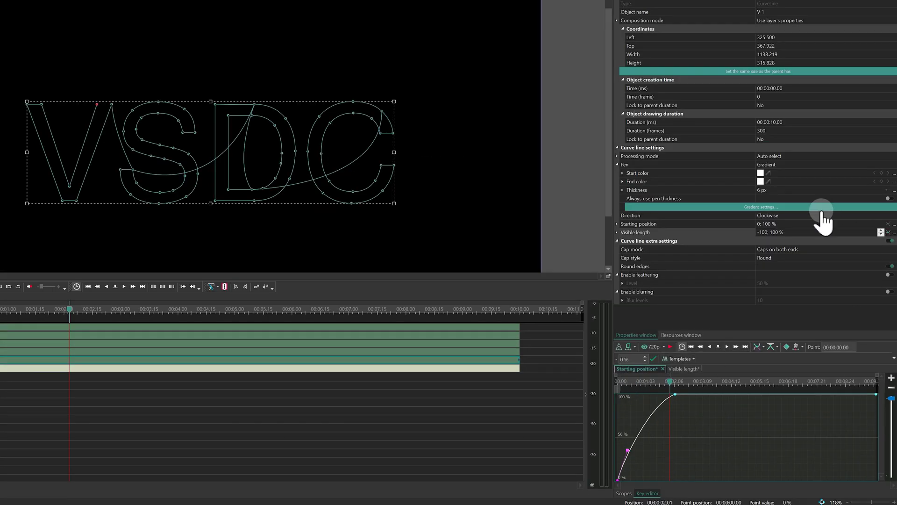
Set pen thickness to 7.5 px, enable 5% feathering and blurring at level 1.
left_click(801, 190)
type("7.5")
key("Return")
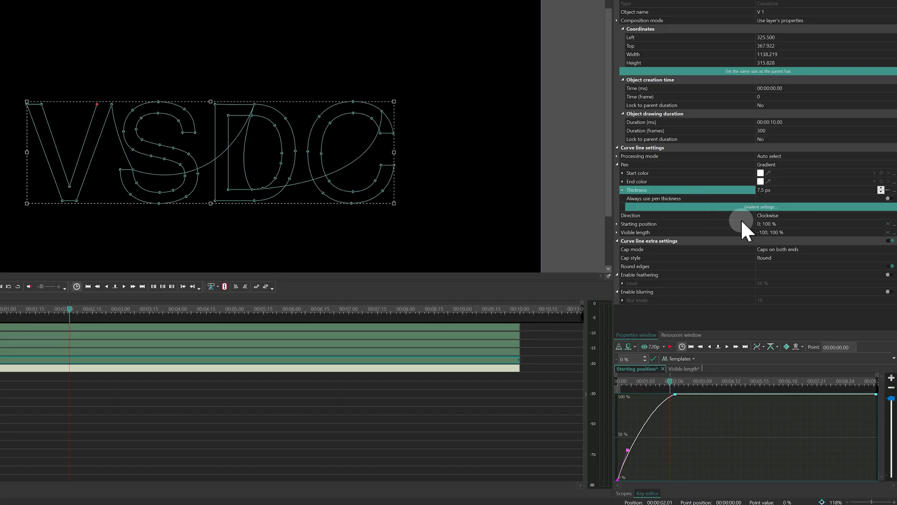
left_click(888, 275)
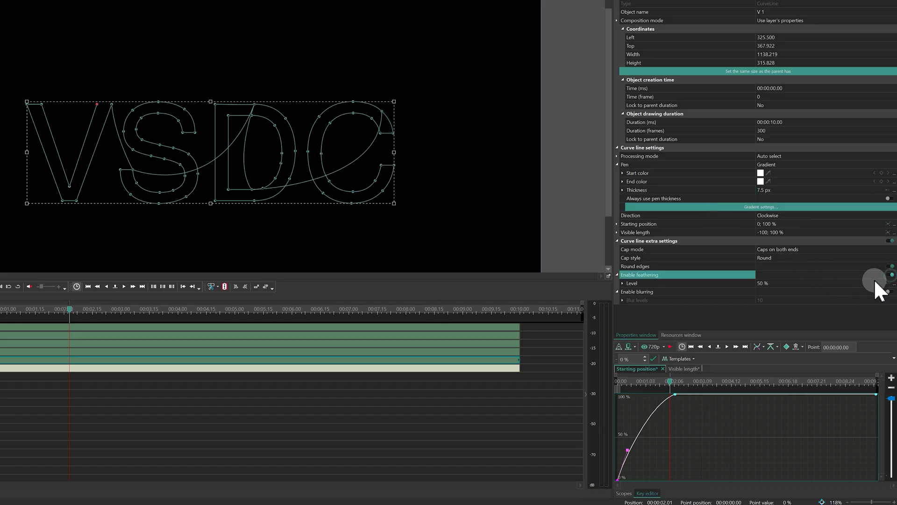
left_click(818, 282)
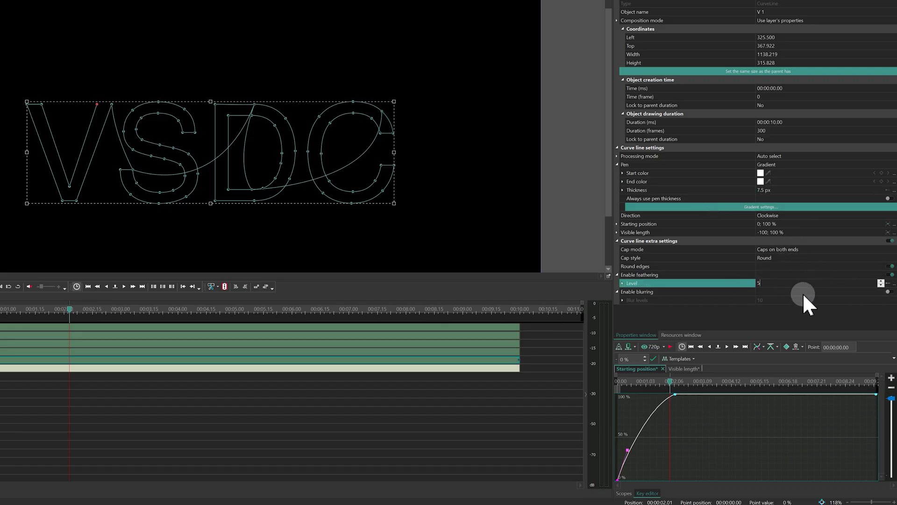
left_click(888, 292)
left_click(744, 300)
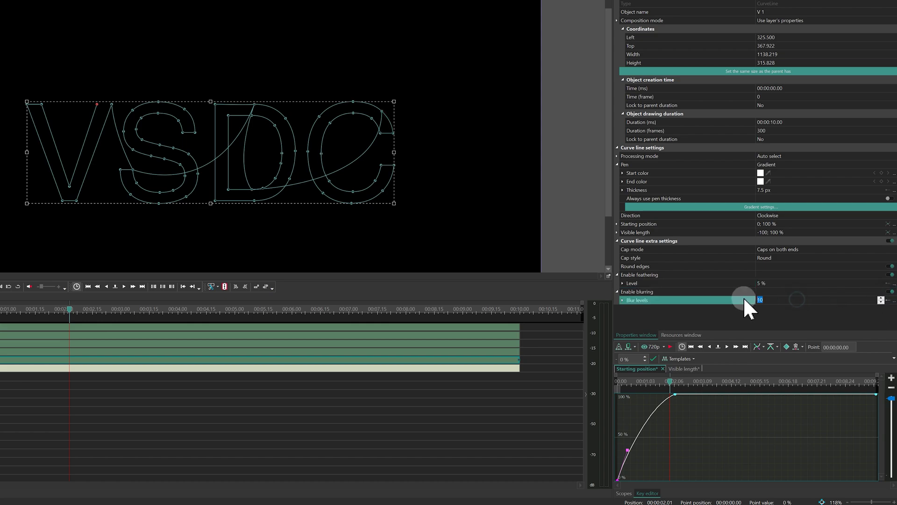
type("1")
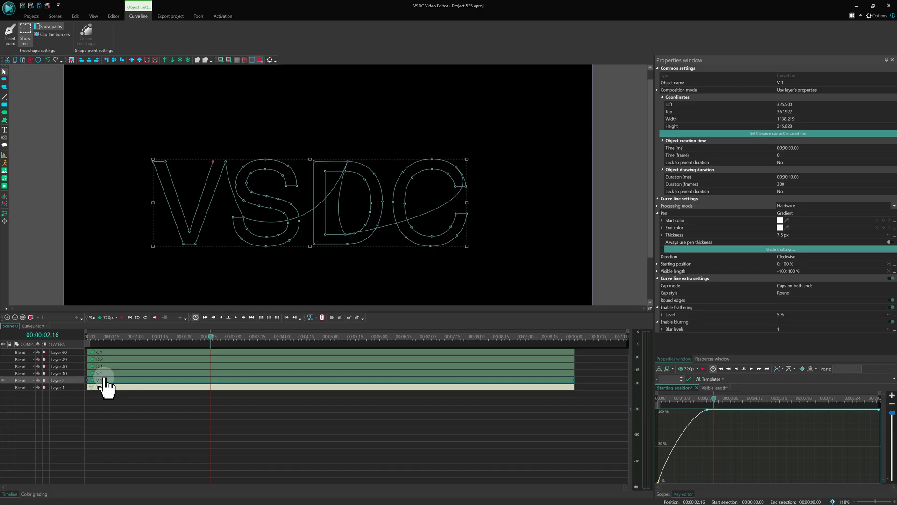
Duplicate the V 1 curve line and CurveLine 11, then move the V 1 layer above the copies.
right_click(106, 382)
left_click(111, 241)
right_click(116, 391)
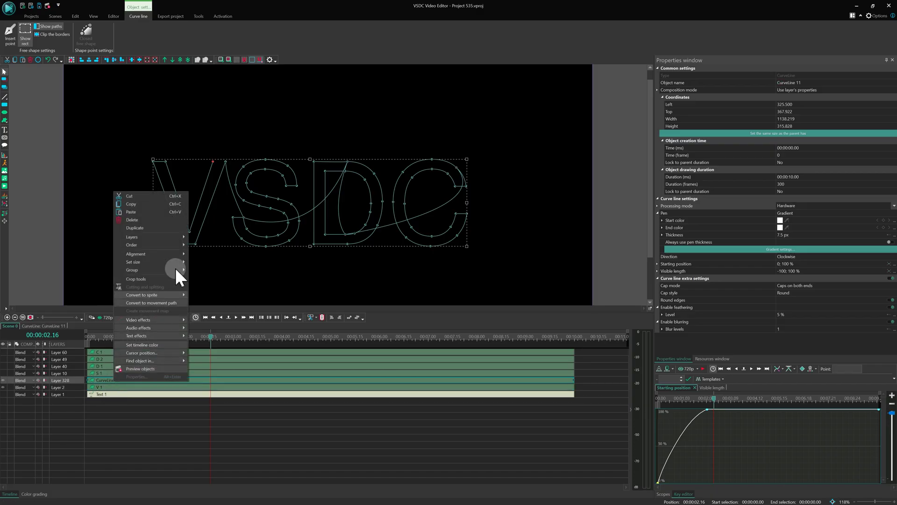
left_click(144, 231)
left_click_drag(32, 395, 27, 379)
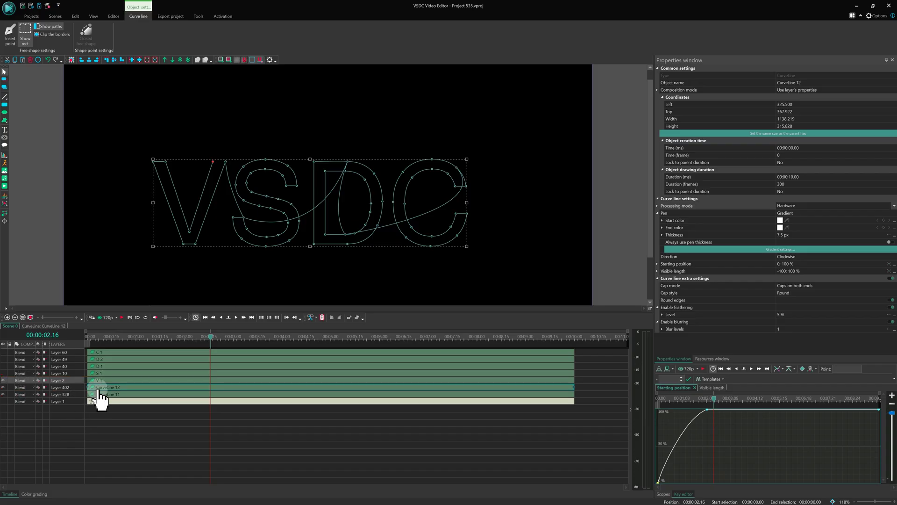
Give the CurveLine 12 copy 9 px thickness, 15% feathering and blur level 10.
left_click_drag(801, 236, 674, 249)
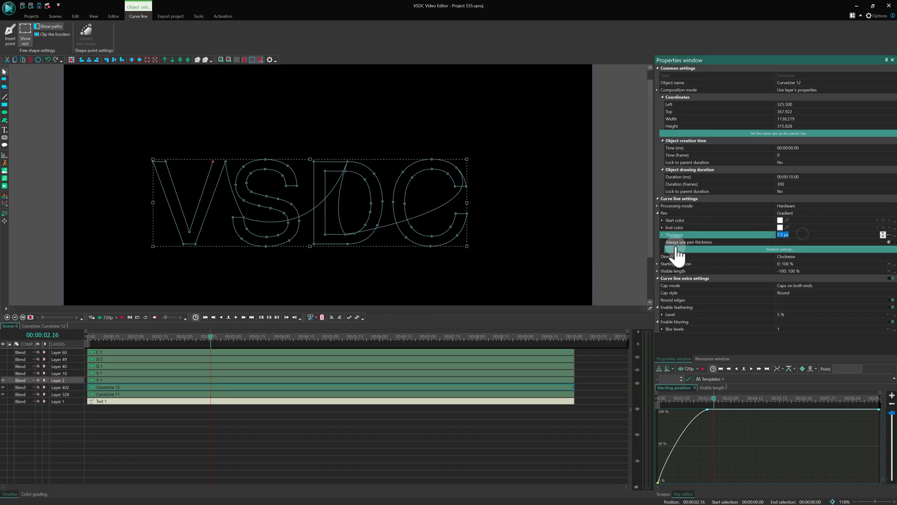
type("9")
key("Return")
left_click(804, 314)
left_click(790, 329)
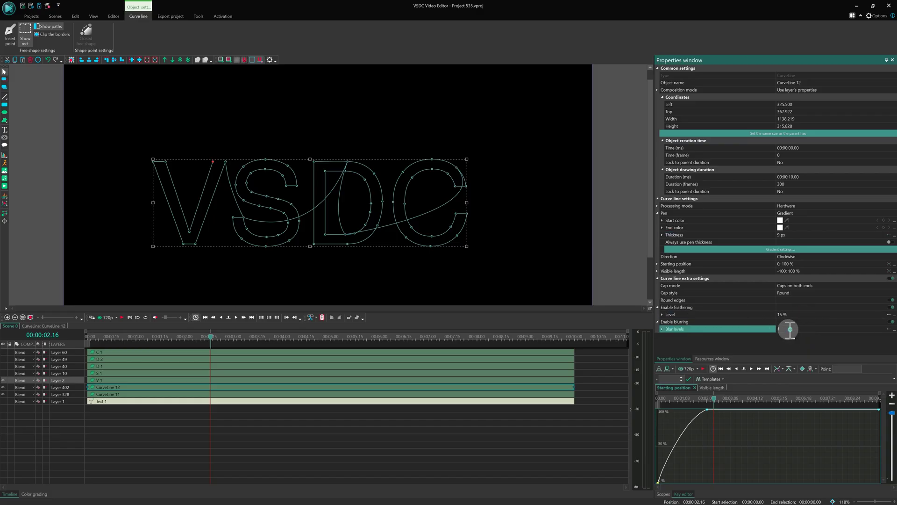
Set CurveLine 11 to 15 px thickness, 15% feathering and blur level 15.
left_click(353, 394)
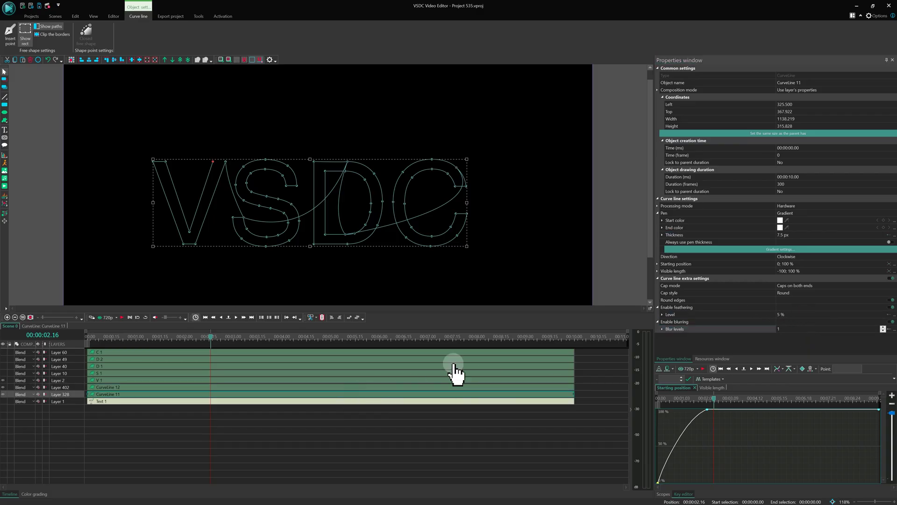
left_click(787, 234)
left_click(707, 236)
left_click(798, 313)
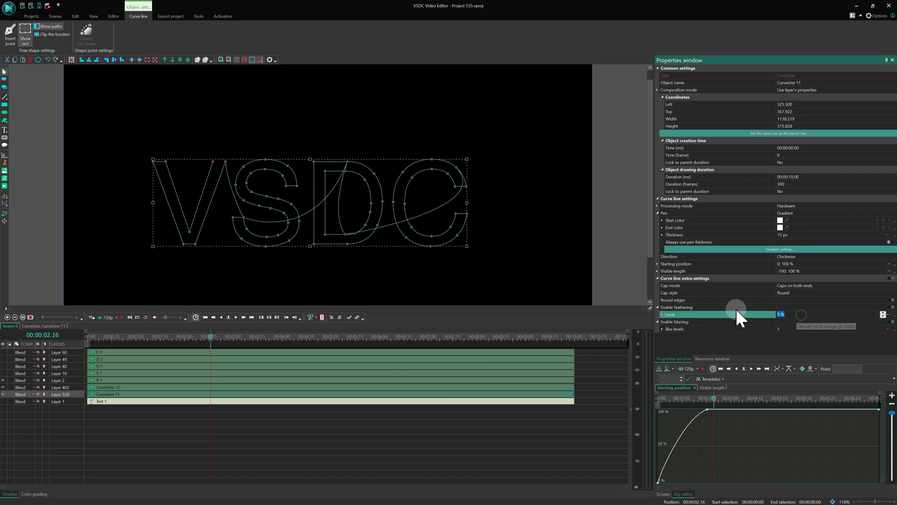
type("15")
left_click(793, 329)
type("5")
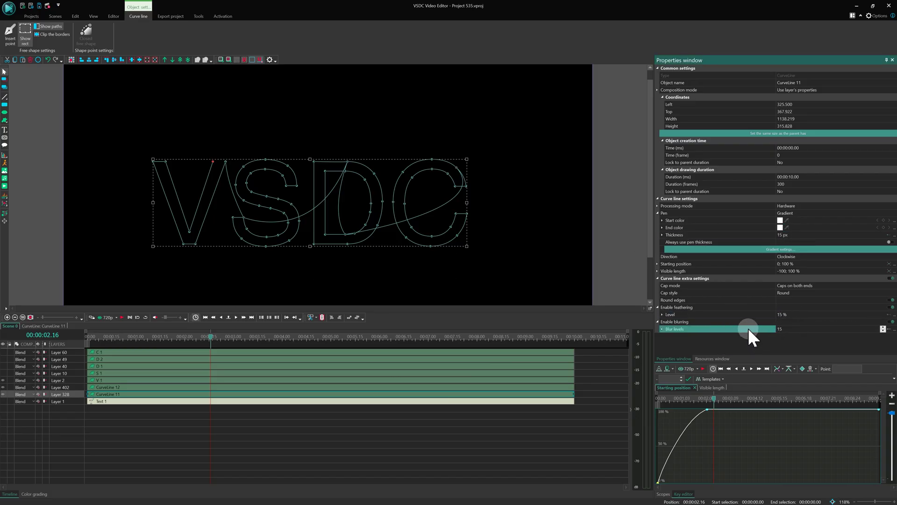
Replay the animation preview from the start with Text 1 selected.
left_click(122, 401)
left_click_drag(99, 341, 79, 339)
key("space")
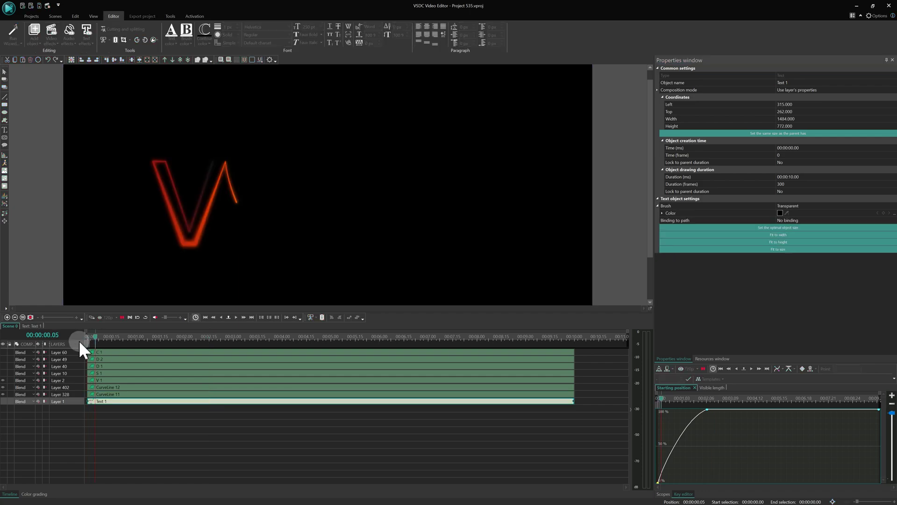
left_click(101, 337)
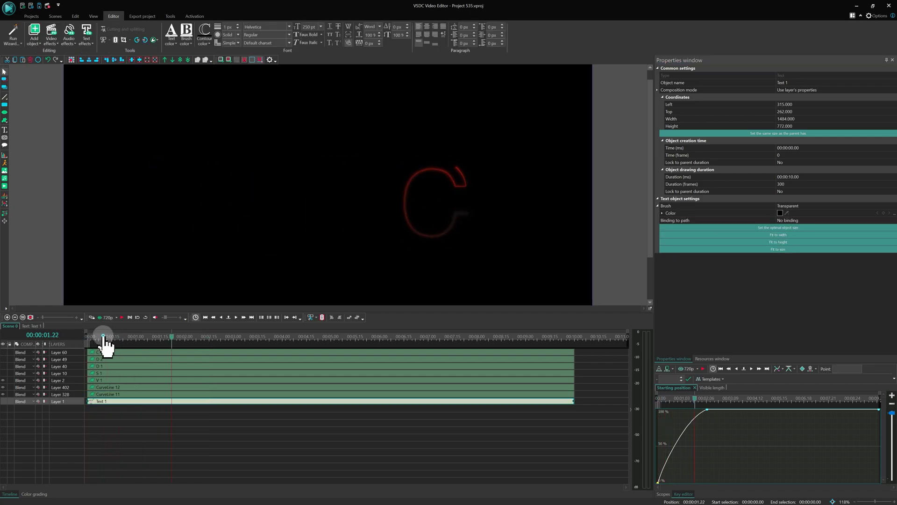
Convert Text 1 to a free shape with fade-in and fade-out off and Split by None.
left_click(116, 405)
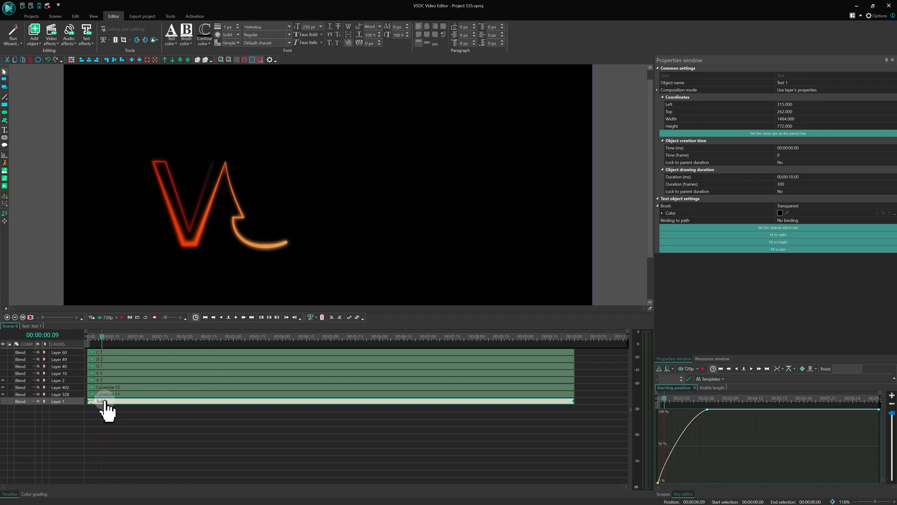
right_click(105, 400)
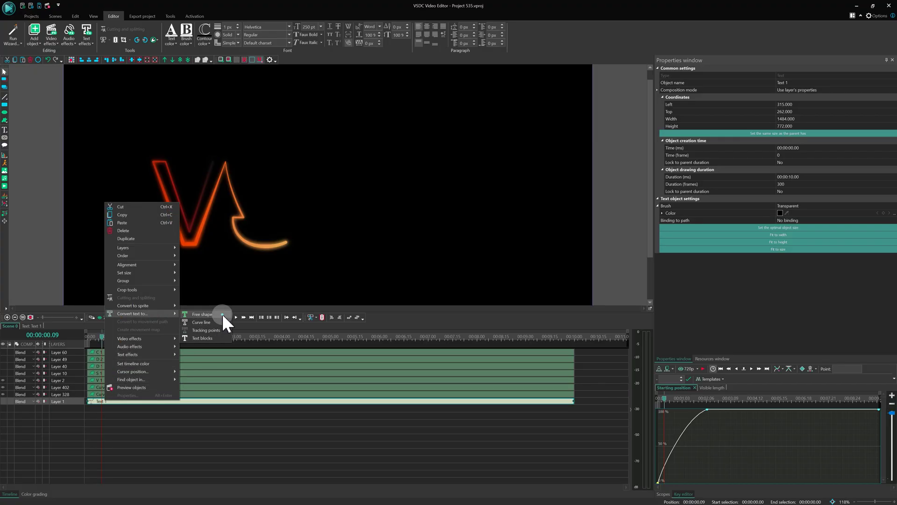
left_click(222, 314)
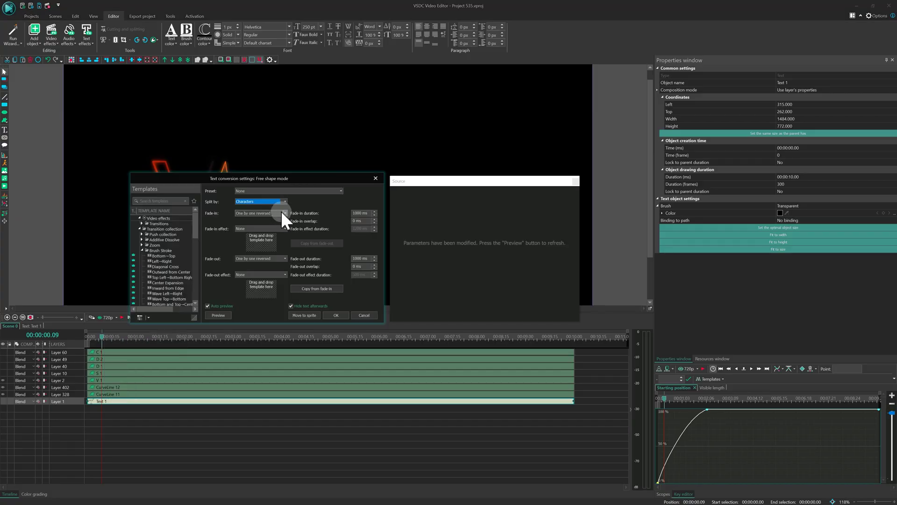
left_click(282, 212)
left_click(263, 218)
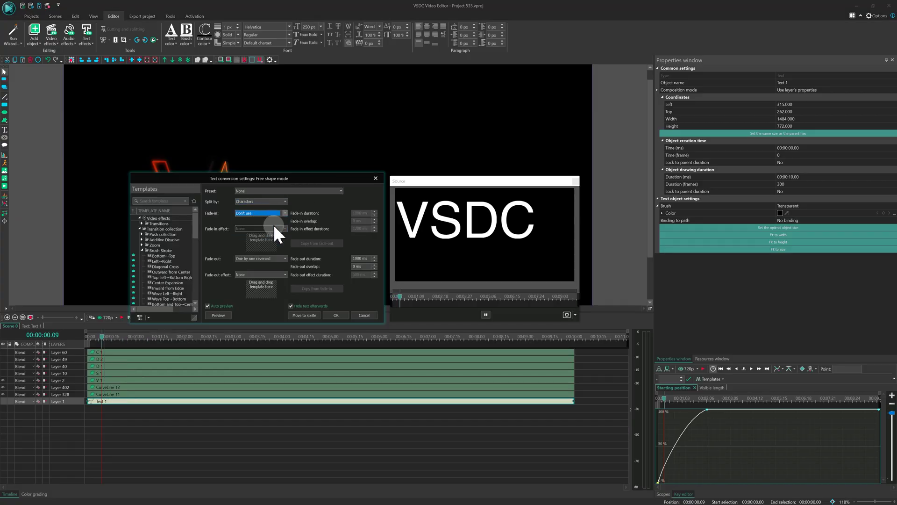
left_click(280, 258)
left_click(257, 264)
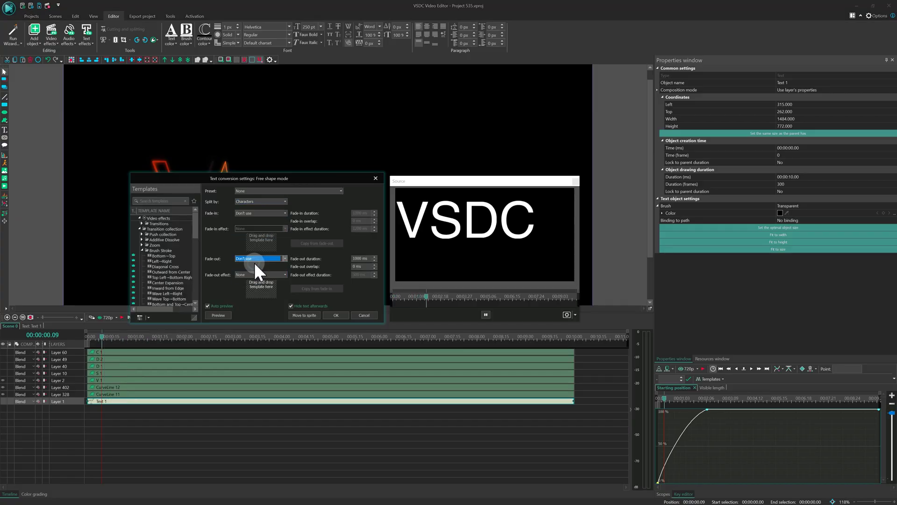
left_click(285, 201)
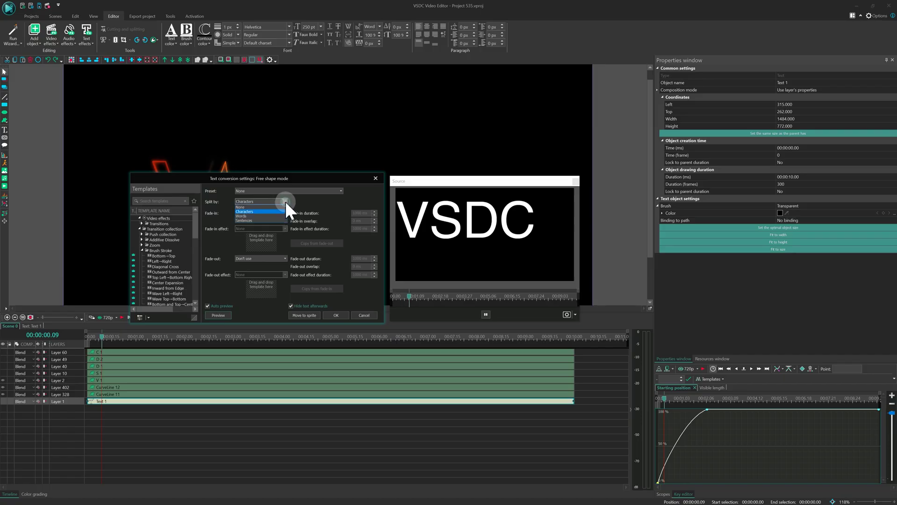
left_click(263, 206)
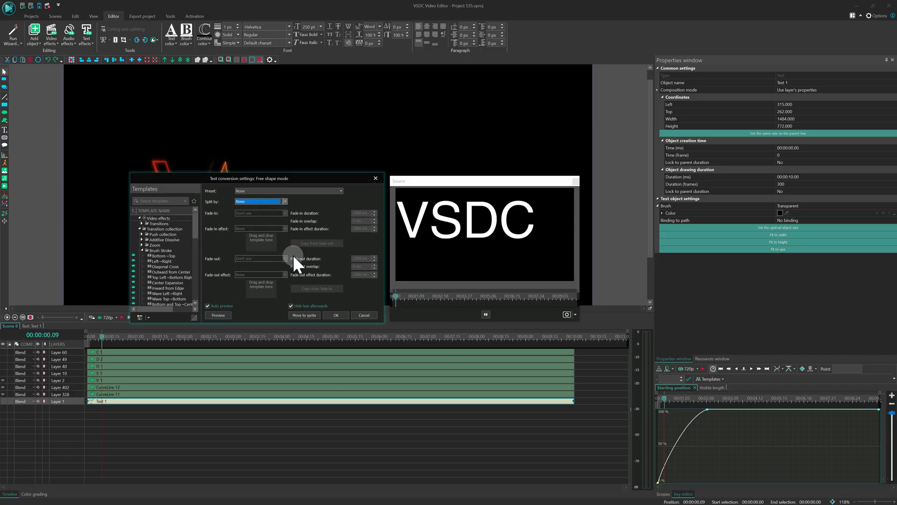
left_click(333, 315)
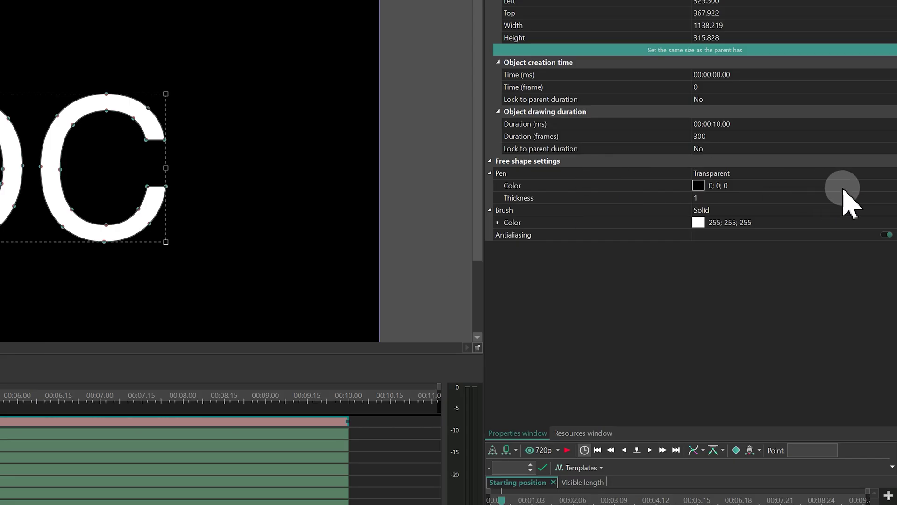
Make the shape's brush Transparent and its pen colour white.
left_click(869, 213)
left_click(891, 210)
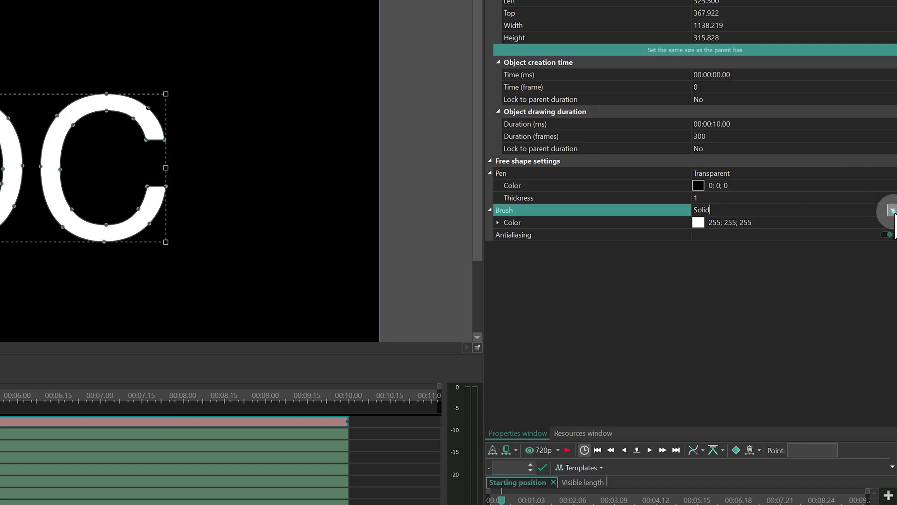
left_click(892, 210)
left_click(727, 224)
left_click(890, 185)
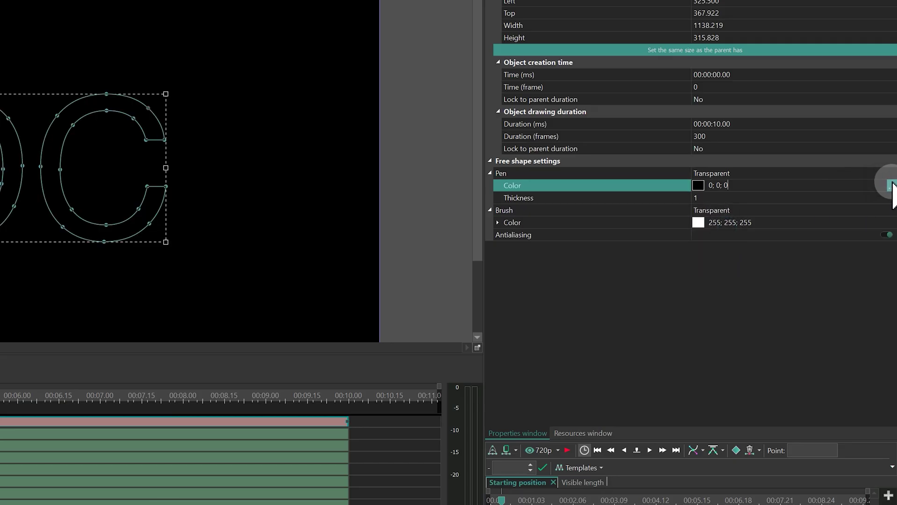
left_click(890, 185)
left_click(106, 246)
left_click(210, 186)
Set the pen to Solid with a thickness of 4.
left_click(880, 174)
left_click(880, 174)
left_click(708, 199)
left_click_drag(723, 195, 660, 197)
type("4")
key("Return")
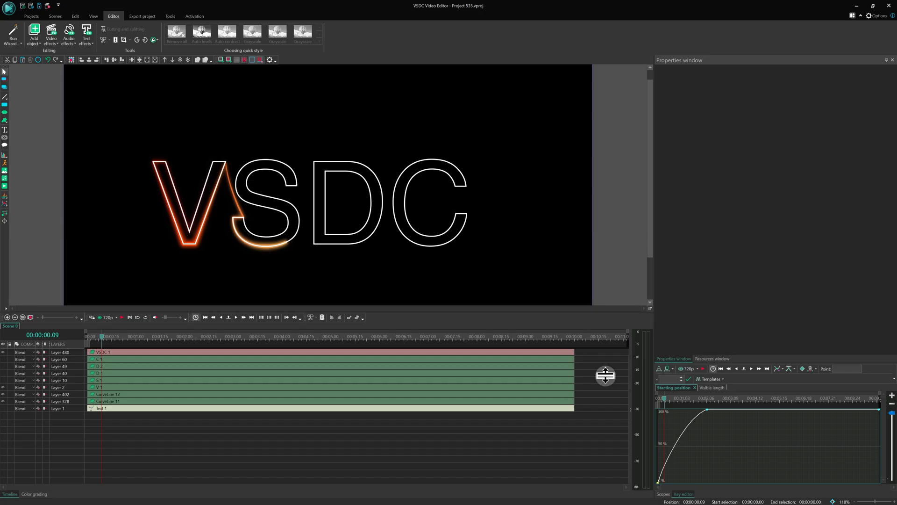
Convert Text 1 into per-letter curve lines.
left_click(160, 409)
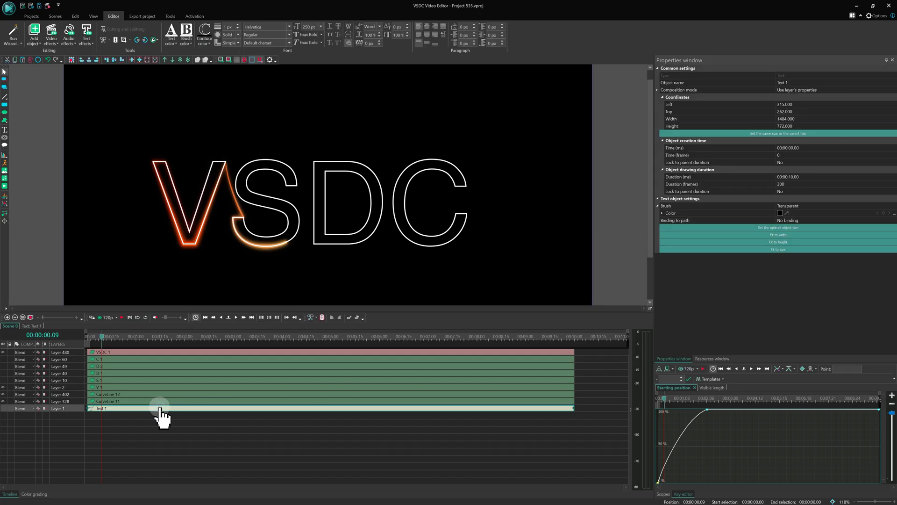
right_click(159, 409)
mouse_move(216, 322)
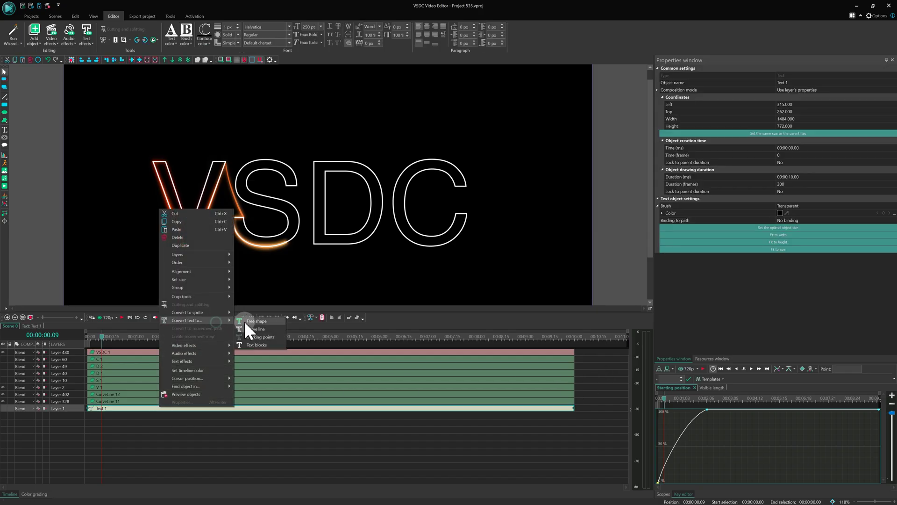
left_click(272, 326)
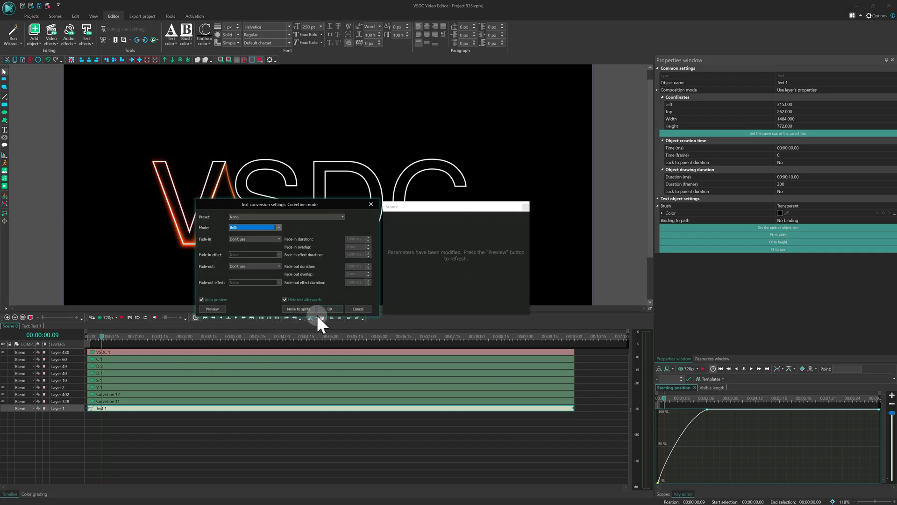
left_click(329, 309)
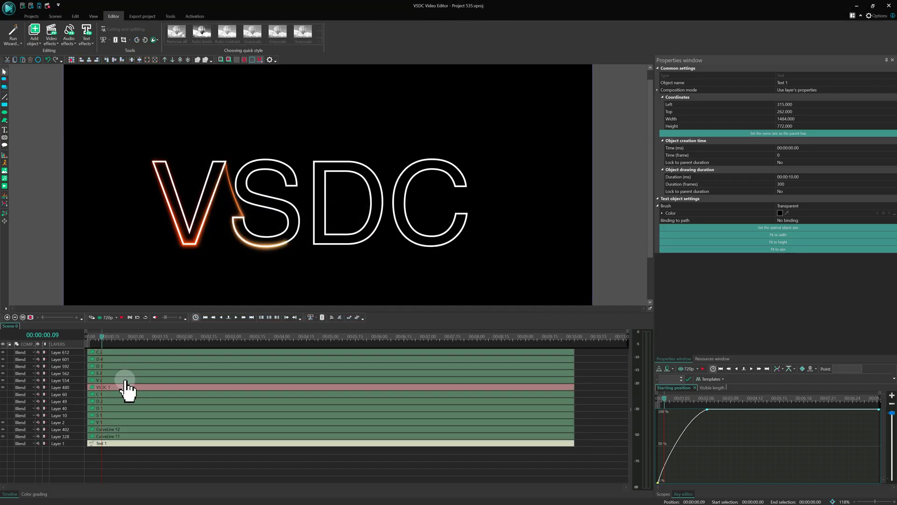
Give the V 2, S 2 and D 3 curves a Blue, Red, Yellow gradient pen.
left_click(131, 379)
left_click(853, 213)
left_click(842, 227)
left_click(781, 250)
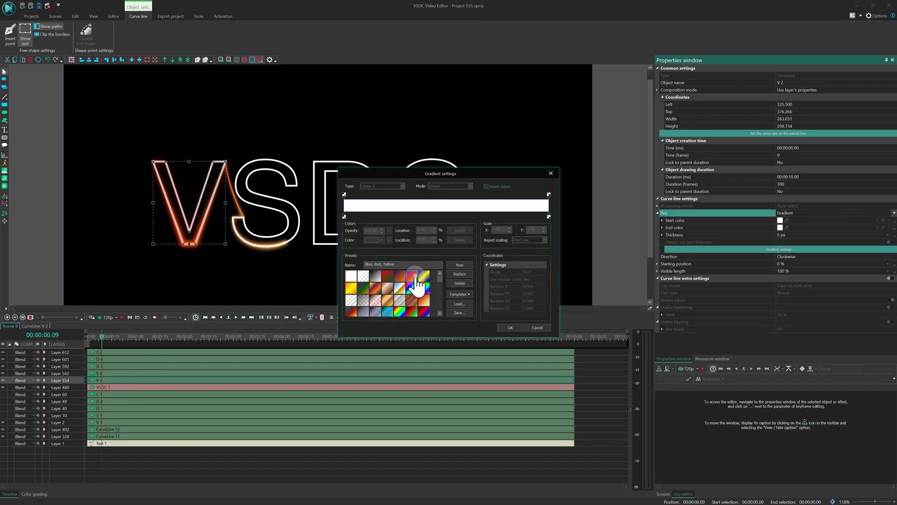
left_click(412, 275)
left_click(510, 328)
left_click(131, 373)
left_click(894, 214)
left_click(841, 227)
left_click(802, 249)
left_click(412, 275)
left_click(510, 328)
left_click(131, 366)
left_click(894, 213)
left_click(841, 227)
left_click(806, 250)
left_click(412, 275)
left_click(509, 327)
Give the D 4 and C 2 curves the same Blue, Red, Yellow gradient pen.
left_click(131, 359)
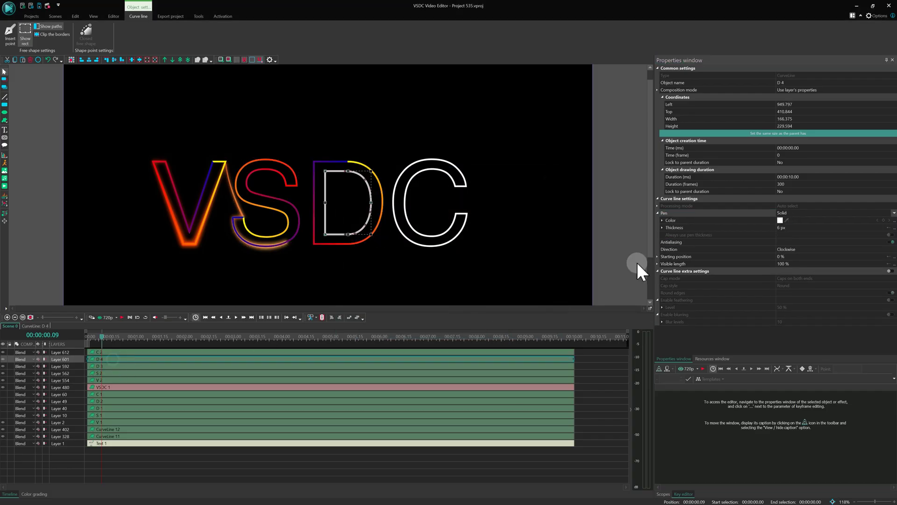
left_click(894, 213)
left_click(842, 227)
left_click(789, 249)
left_click(413, 275)
left_click(509, 327)
left_click(244, 352)
left_click(893, 213)
left_click(841, 227)
left_click(794, 250)
left_click(412, 275)
left_click(509, 328)
Select all five letter curve lines to take them out of the scene.
left_click(544, 352)
left_click(539, 380, "shift")
left_click_drag(591, 352, 540, 374)
Paste the five letter curves inside VSDC 1 and make them 13 px thick.
double_click(533, 387)
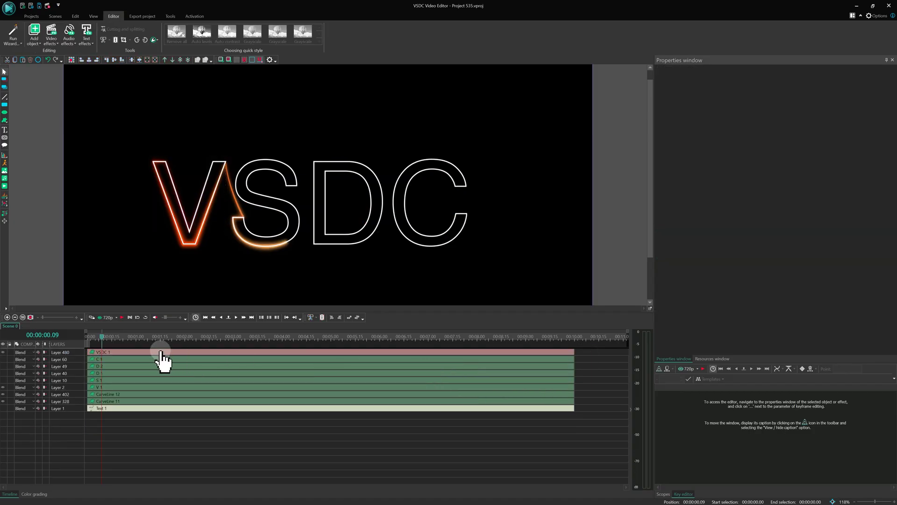
left_click_drag(142, 347, 76, 341)
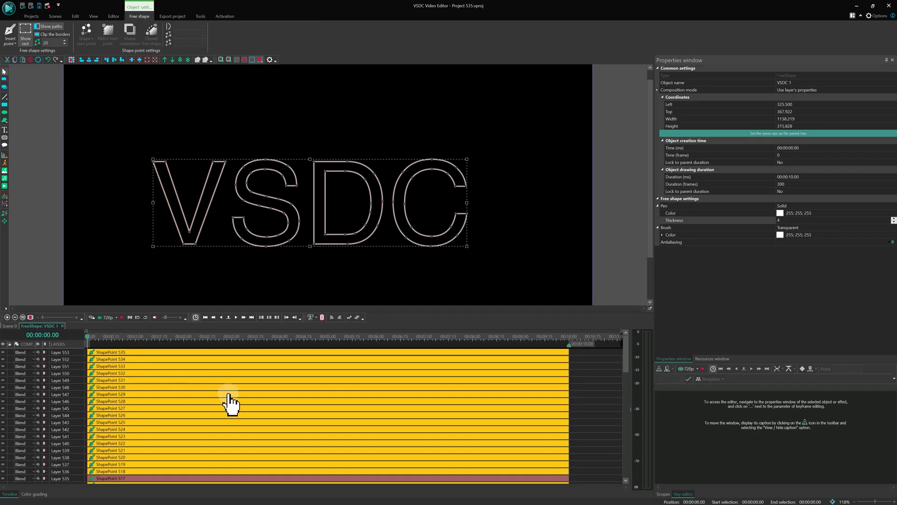
key("ctrl+v")
left_click(535, 351)
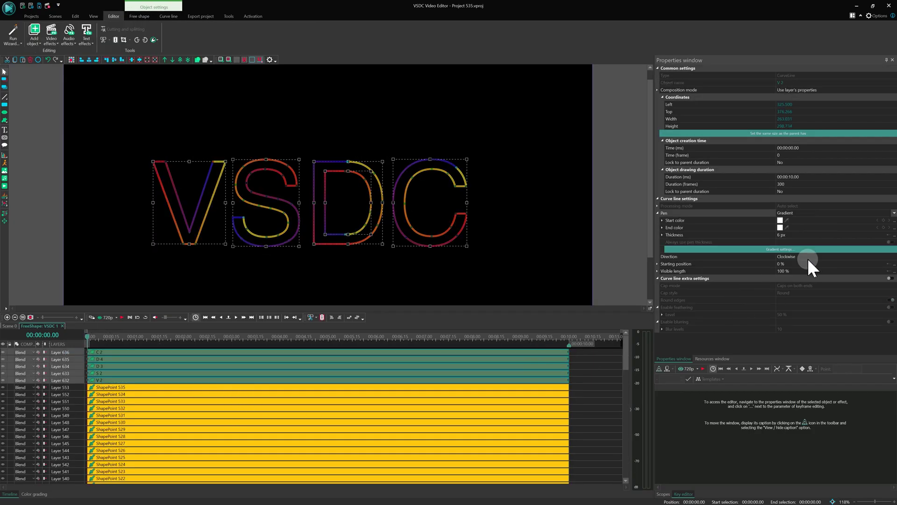
left_click(806, 234)
type("13")
left_click(736, 231)
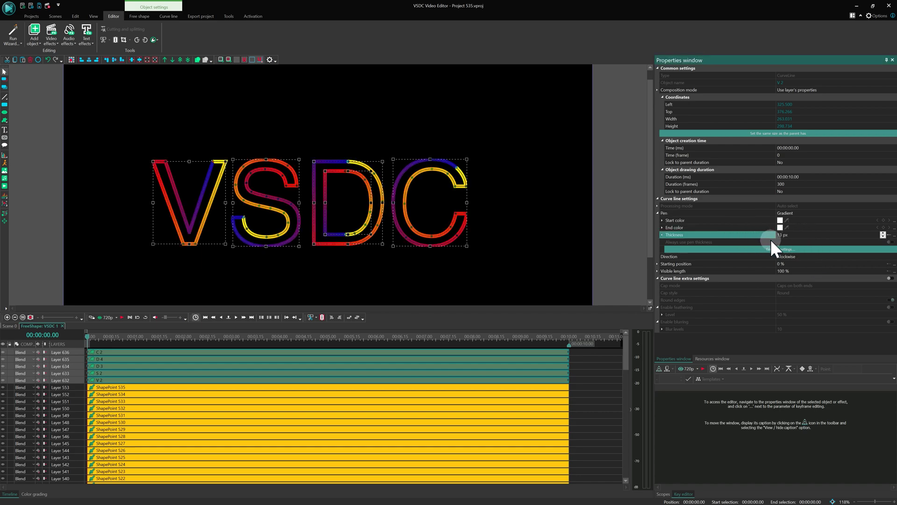
Turn on 5% feathering and blurring for the letter curves, then preview the glow.
left_click(890, 278)
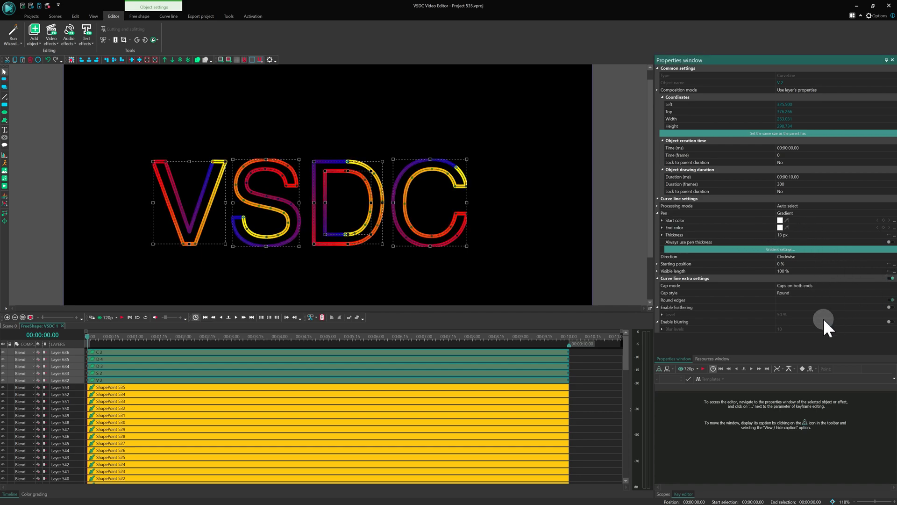
left_click(862, 309)
left_click(863, 314)
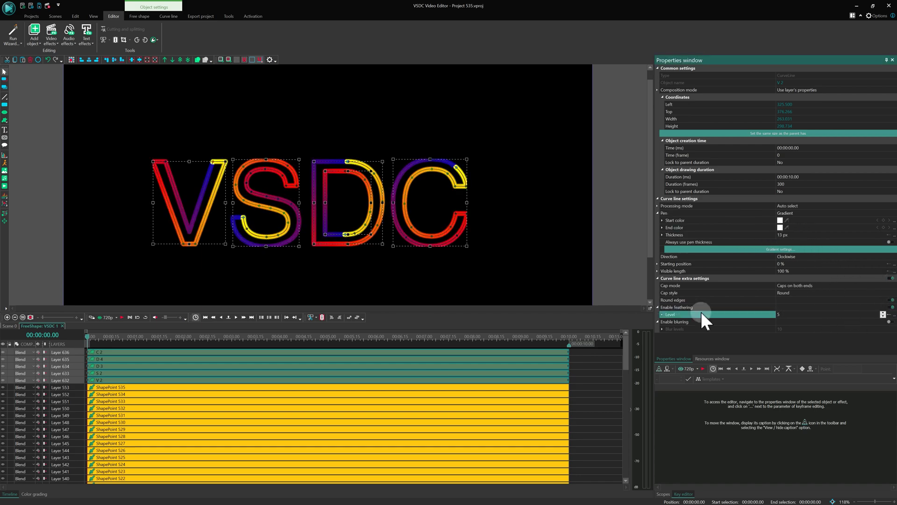
type("5")
left_click(890, 321)
left_click(759, 328)
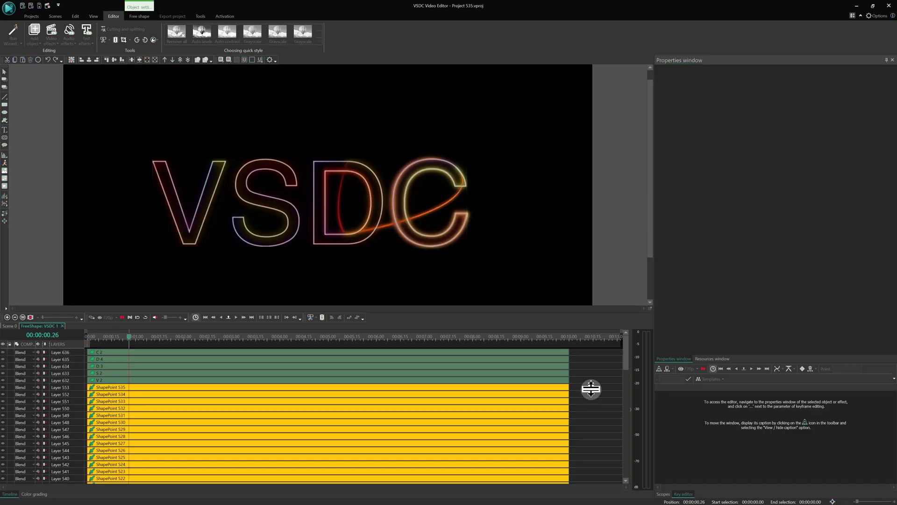
key("space")
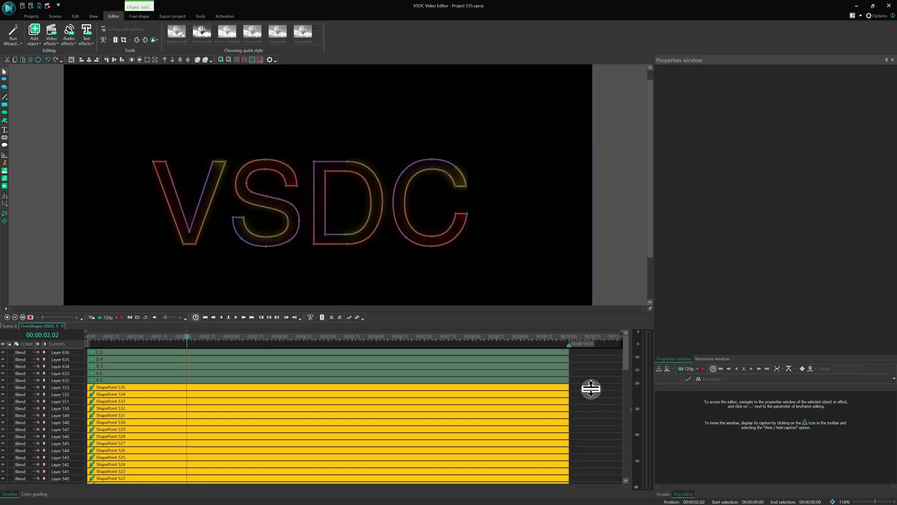
key("space")
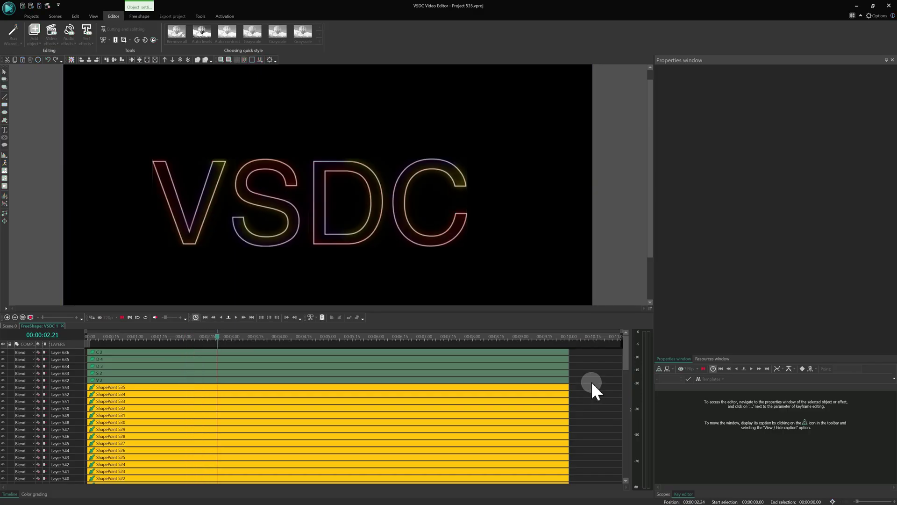
Draw a 1383×479 rectangle over the VSDC letters, starting at zero.
key("space")
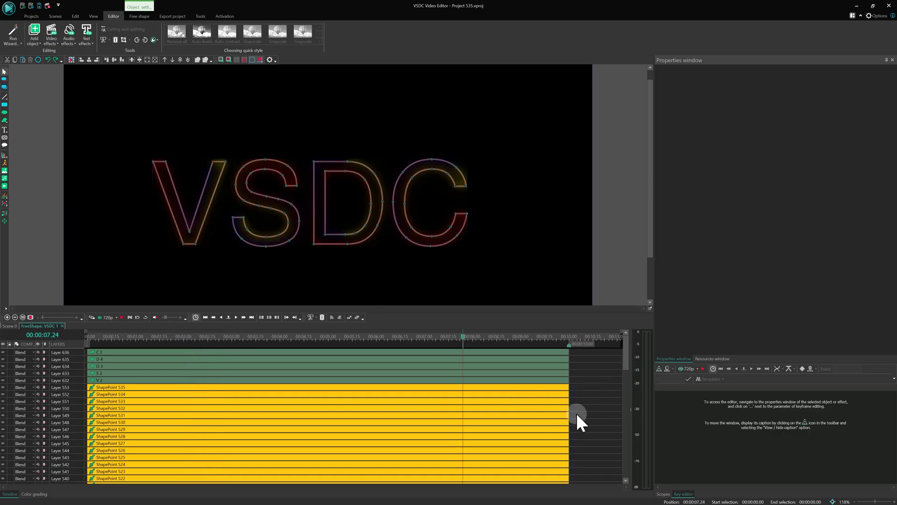
left_click(4, 105)
key("Return")
left_click_drag(120, 138, 501, 272)
left_click(461, 353)
left_click_drag(463, 352, 88, 352)
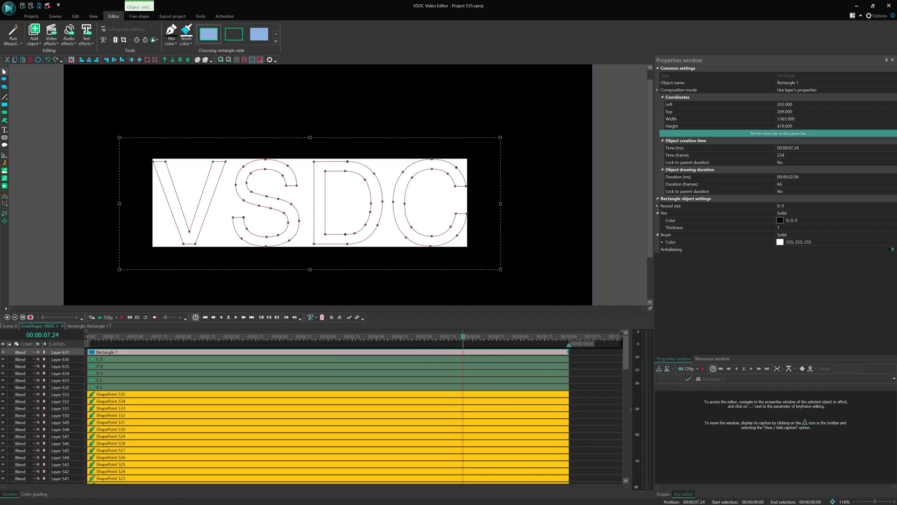
Change Rectangle 1's brush colour to black.
left_click(859, 243)
left_click(893, 243)
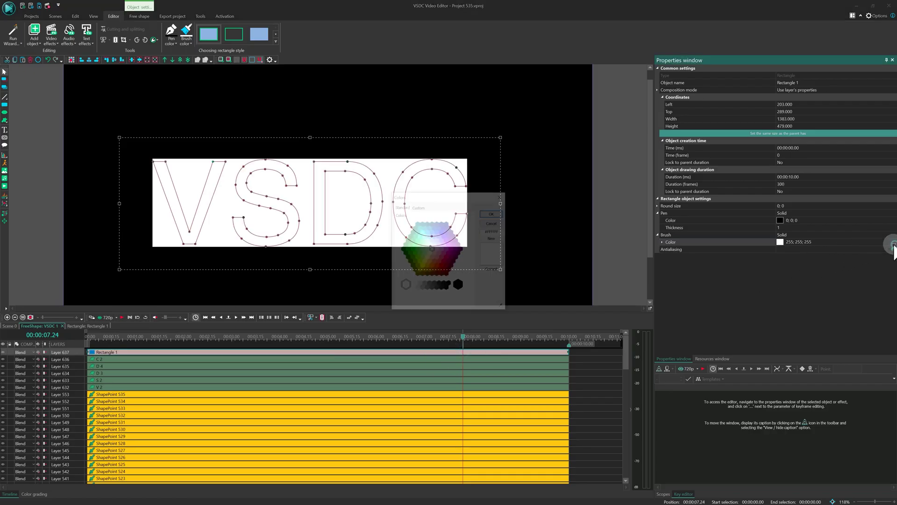
left_click(458, 285)
left_click(495, 213)
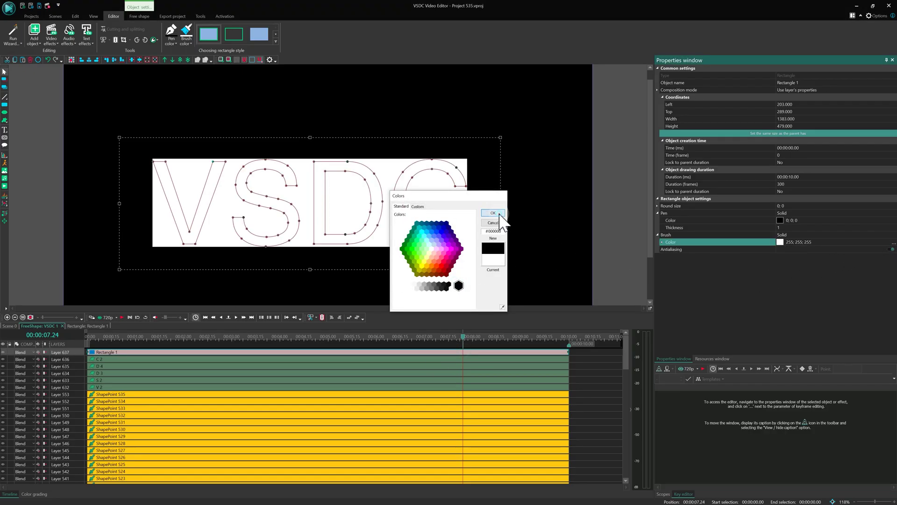
Add a Movement effect sliding Rectangle 1 to the right, ending around 00:01.
left_click(109, 352)
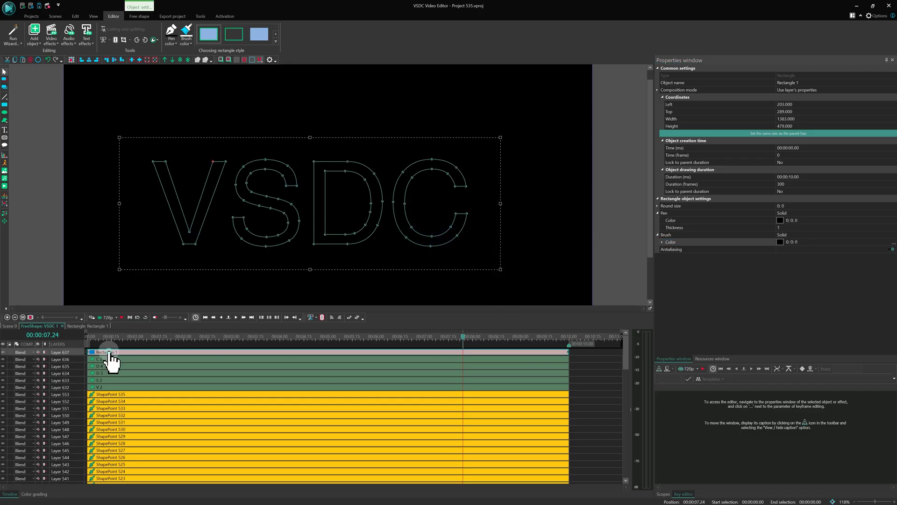
double_click(109, 351)
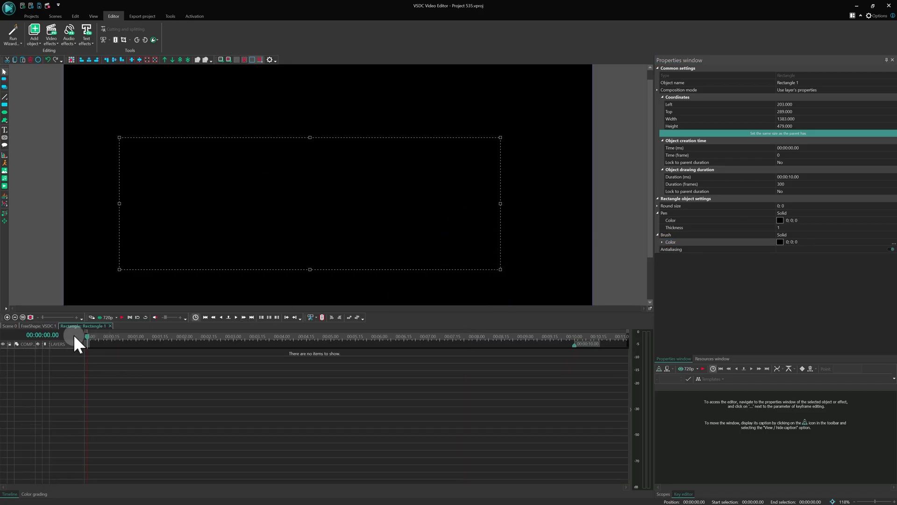
left_click(5, 220)
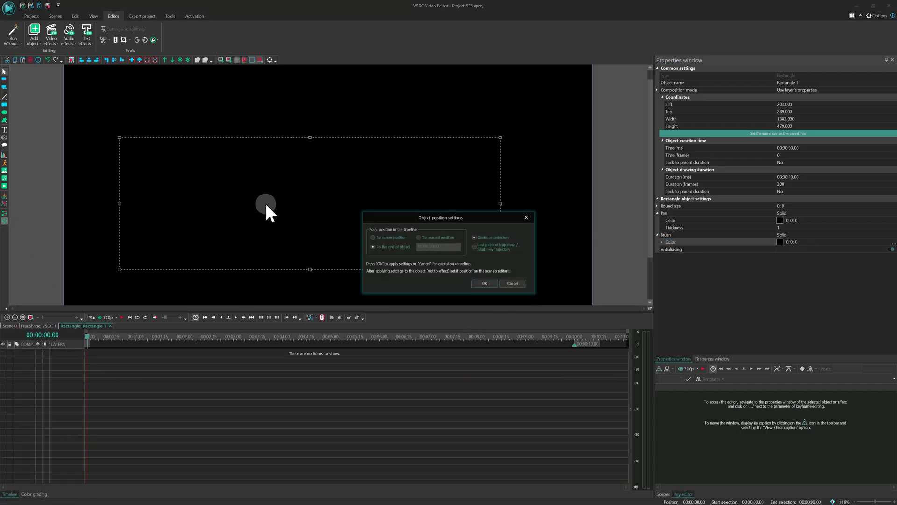
key("Return")
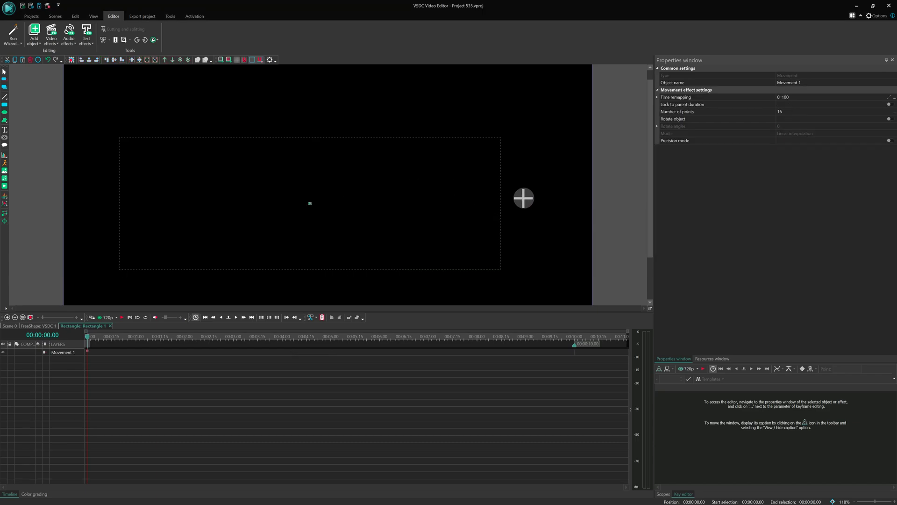
left_click(614, 202)
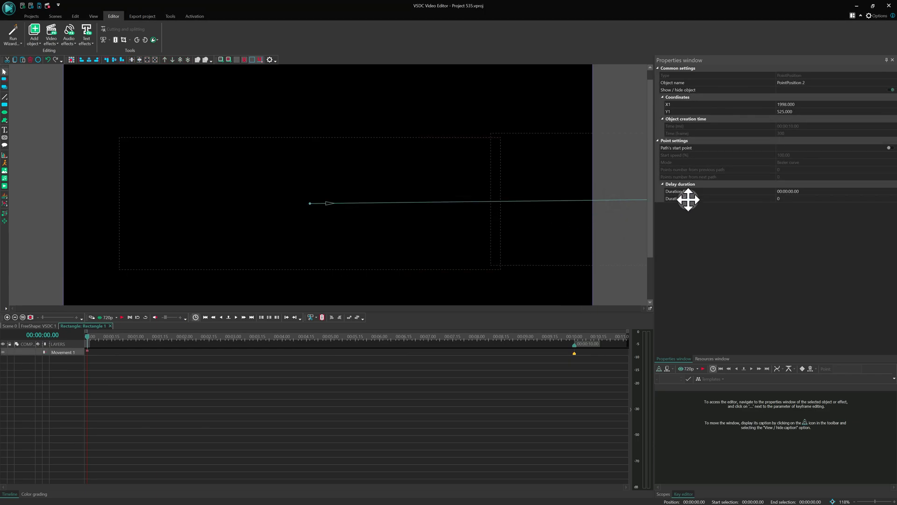
mouse_move(574, 354)
left_mouse_down()
mouse_move(137, 361)
mouse_move(112, 345)
mouse_move(147, 357)
left_mouse_up()
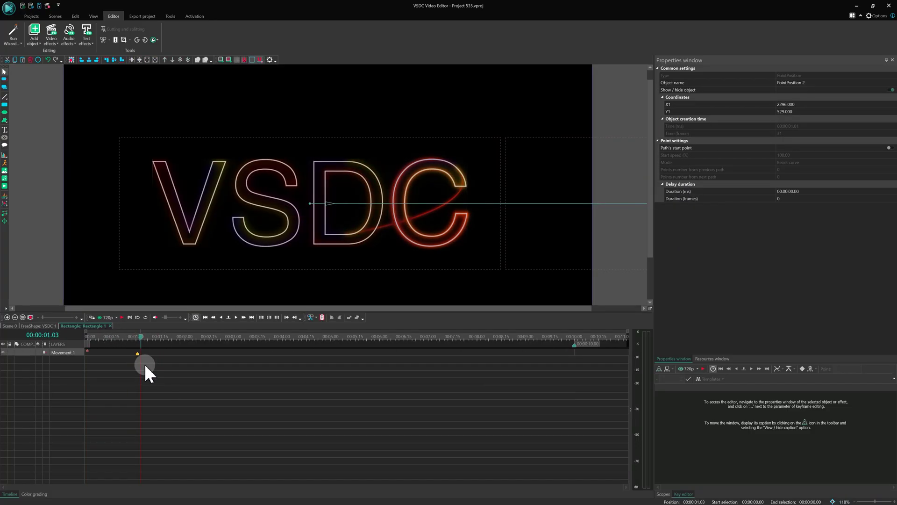
Add a Gaussian blur with level 50 and extended boundaries to the rectangle.
right_click(165, 379)
mouse_move(195, 316)
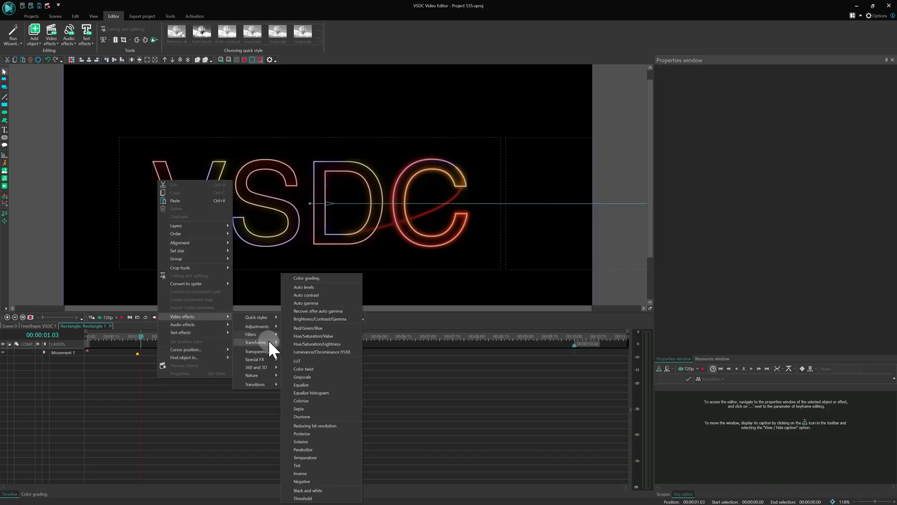
mouse_move(269, 335)
left_click(306, 350)
left_click(504, 292)
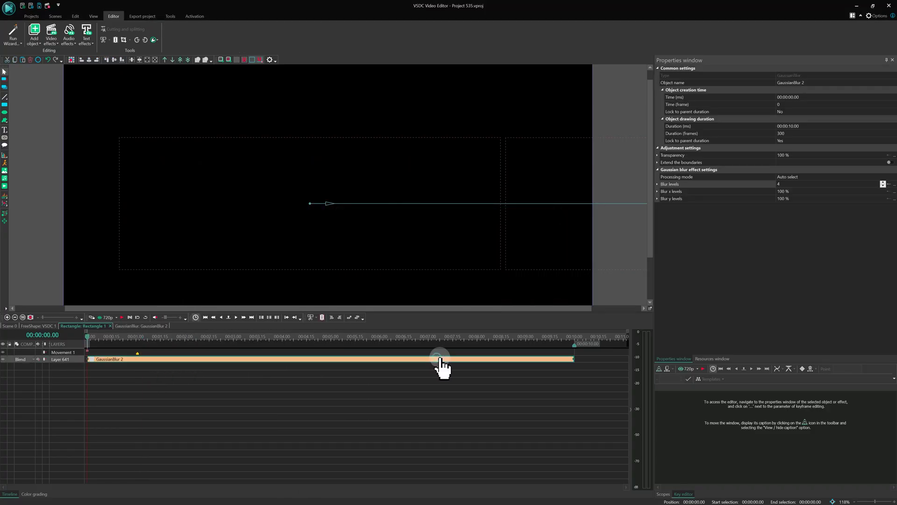
left_click(825, 181)
type("50")
left_click(871, 240)
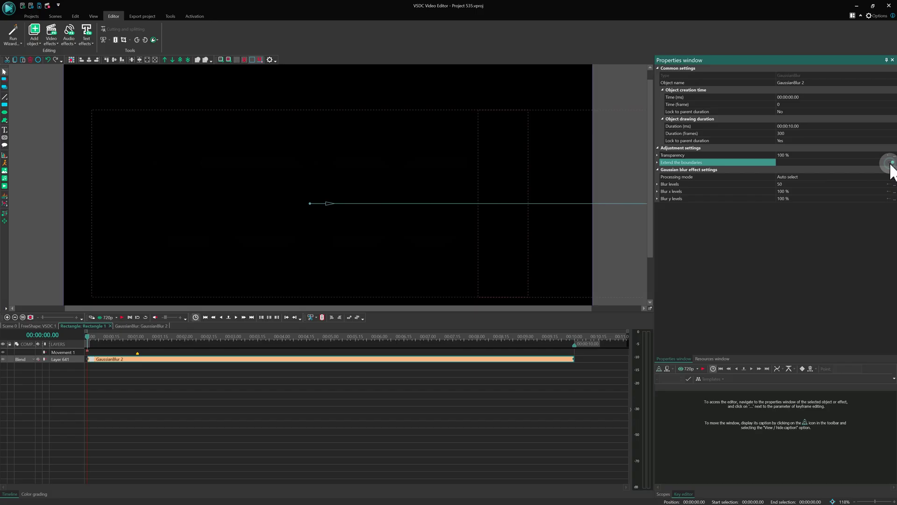
Set Rectangle 1's layer blending to Mask and preview the soft reveal.
left_click(174, 383)
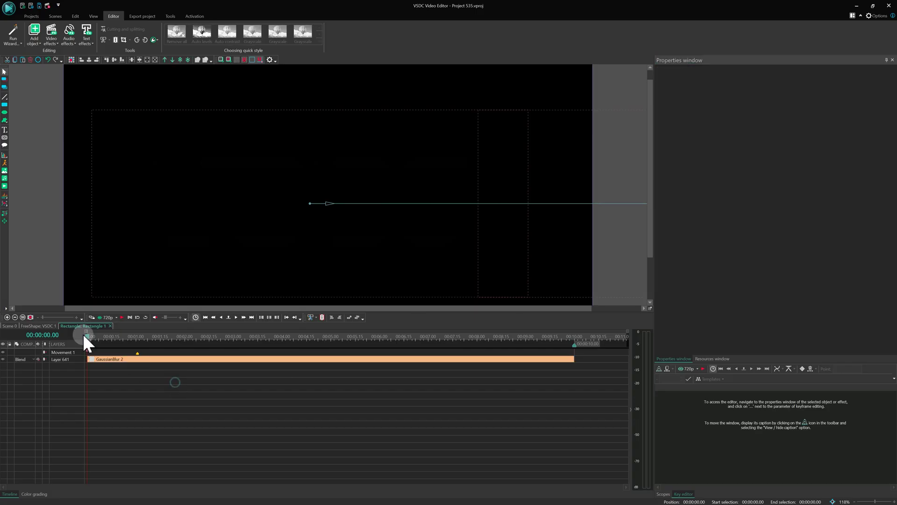
left_click(42, 326)
left_click(27, 350)
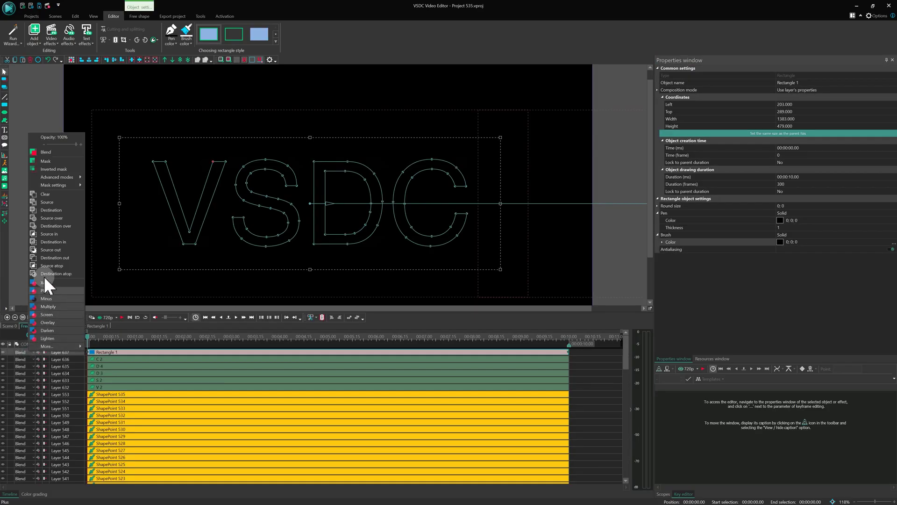
left_click(50, 161)
key("space")
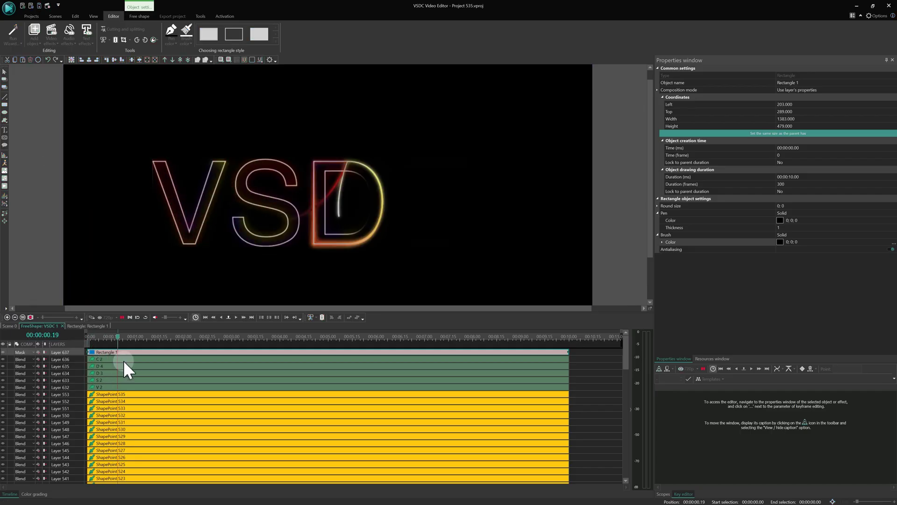
key("space")
left_click(9, 326)
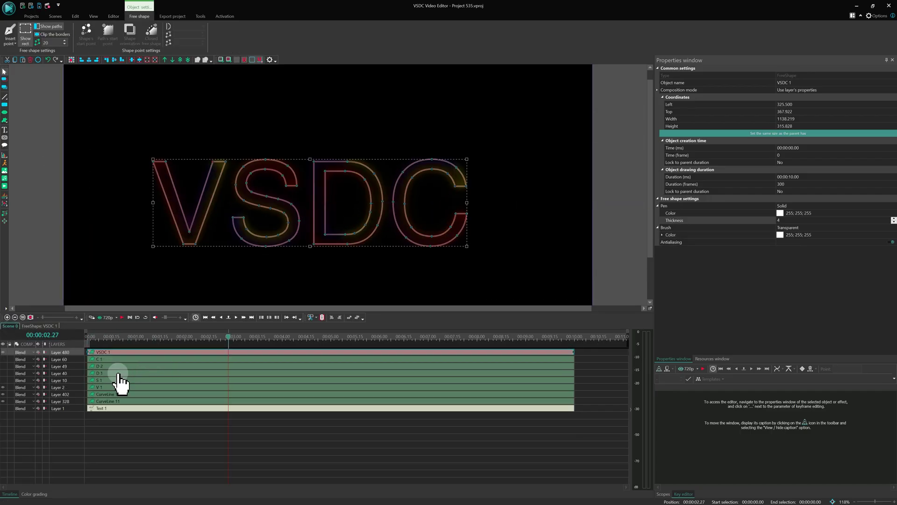
left_click(184, 445)
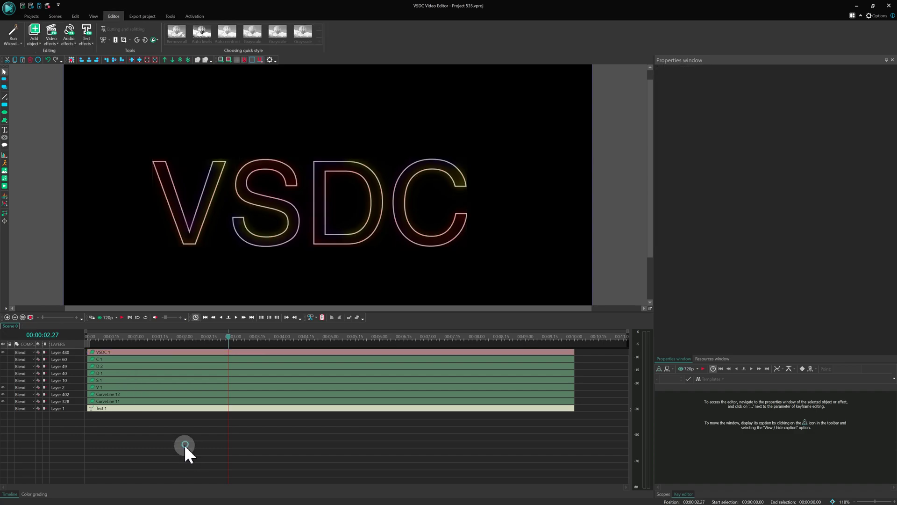
Draw a curve line arcing from the top-left corner down to the V, starting at 0.
left_click(18, 103)
left_click(27, 73)
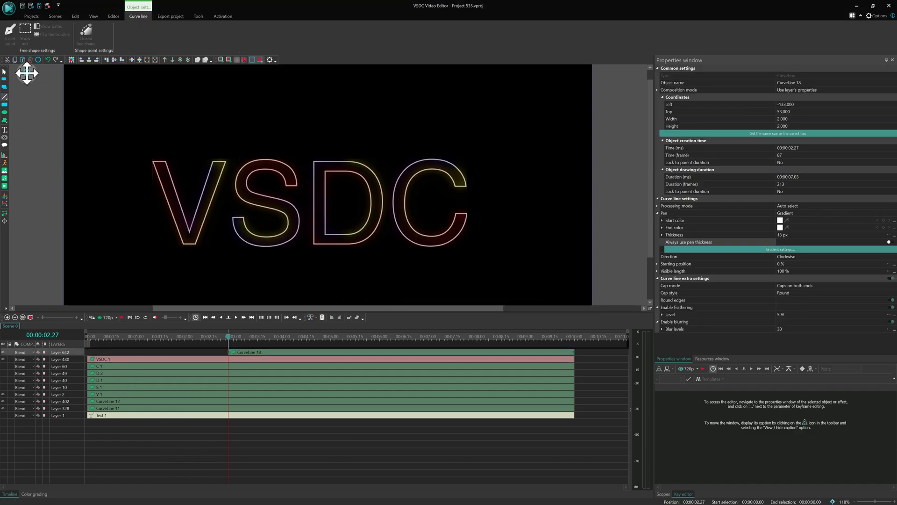
left_click_drag(224, 127, 228, 190)
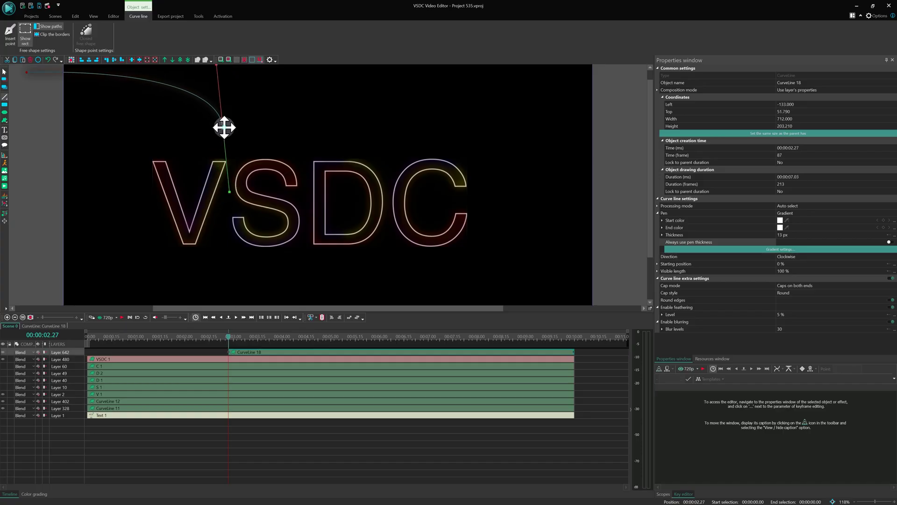
left_click_drag(225, 128, 226, 160)
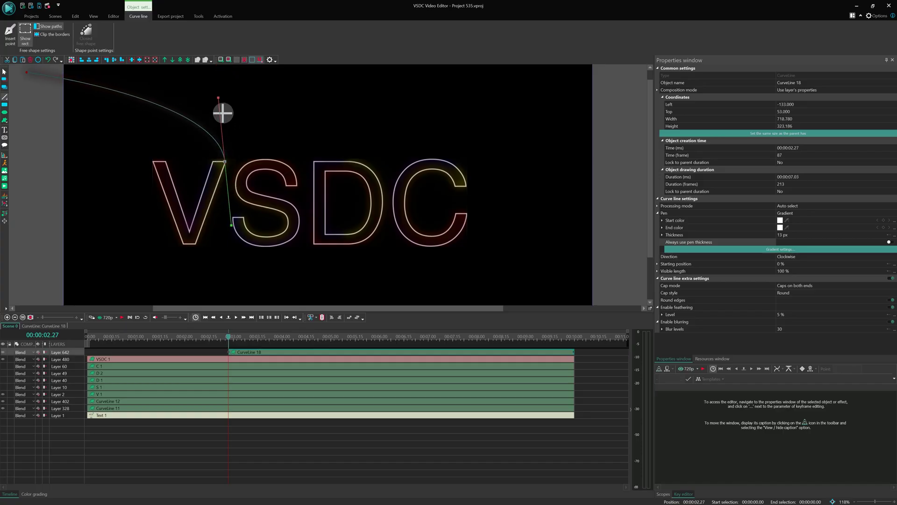
left_click_drag(218, 97, 244, 46)
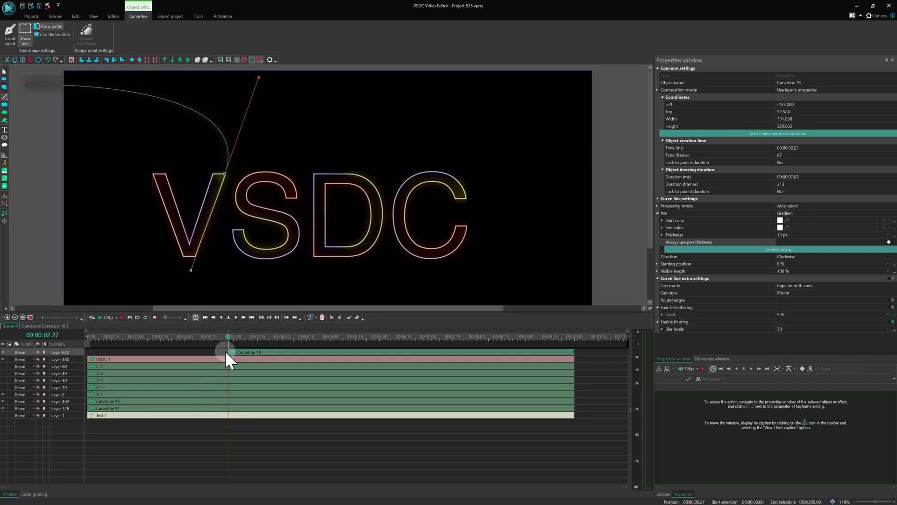
left_click_drag(229, 352, 117, 352)
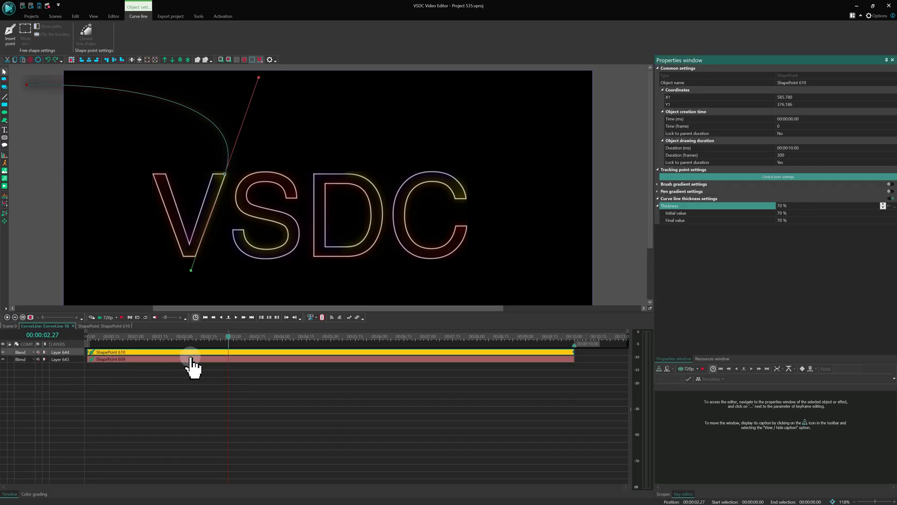
Set ShapePoint 609 at the curve's start to 400% thickness.
left_click(191, 359)
left_click(730, 203)
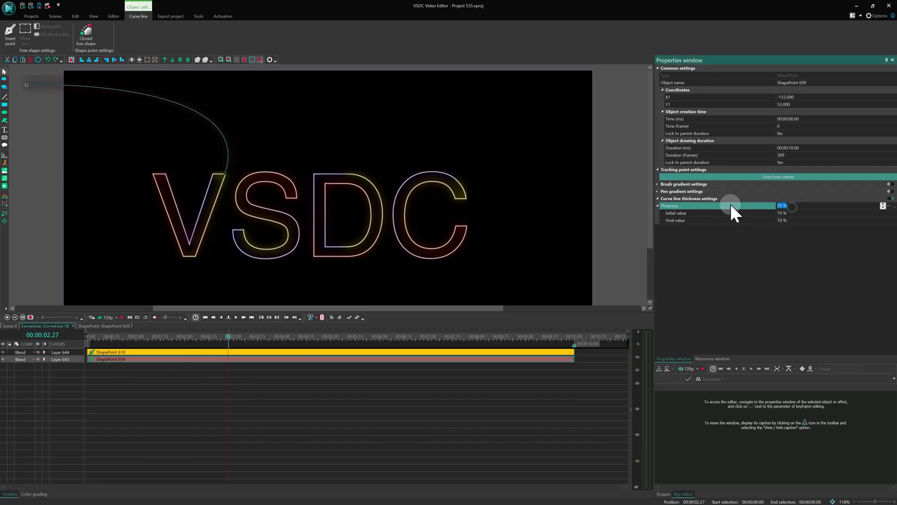
type("400")
key("Return")
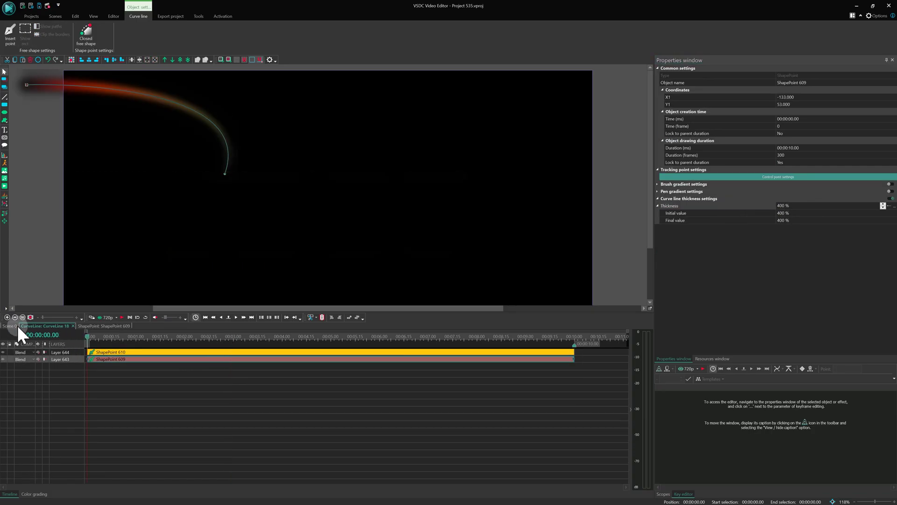
In Scene 0 give the curve blur levels 2, 1% feathering and 5 px thickness, then preview.
left_click(12, 326)
left_click(821, 327)
type("5")
key("Return")
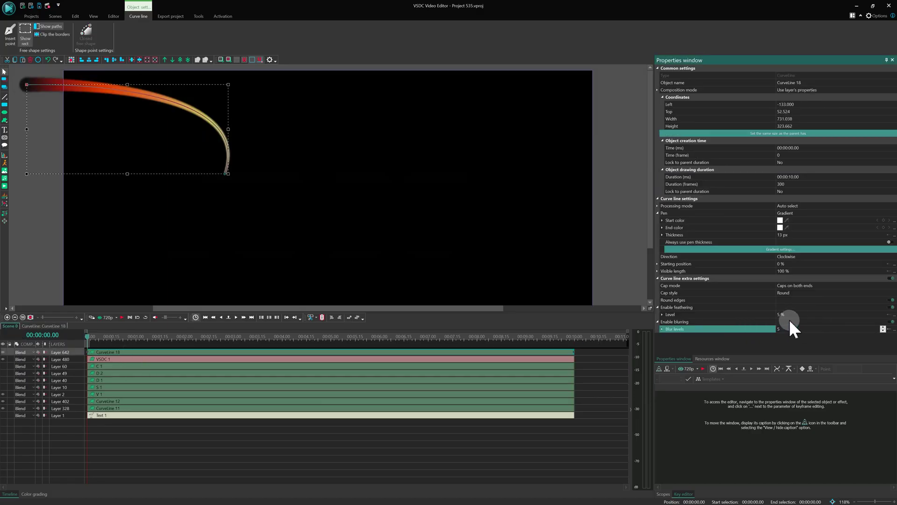
left_click(758, 314)
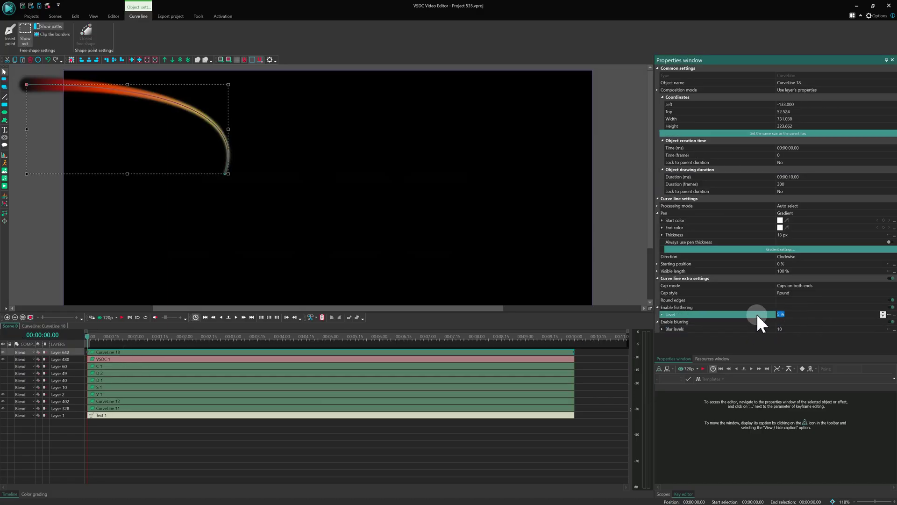
left_click(736, 329)
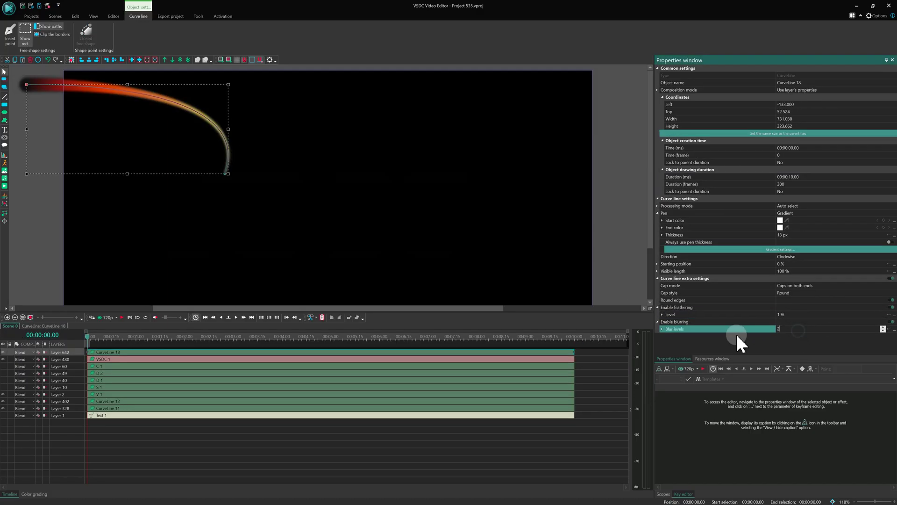
type("2")
left_click(731, 234)
type("5")
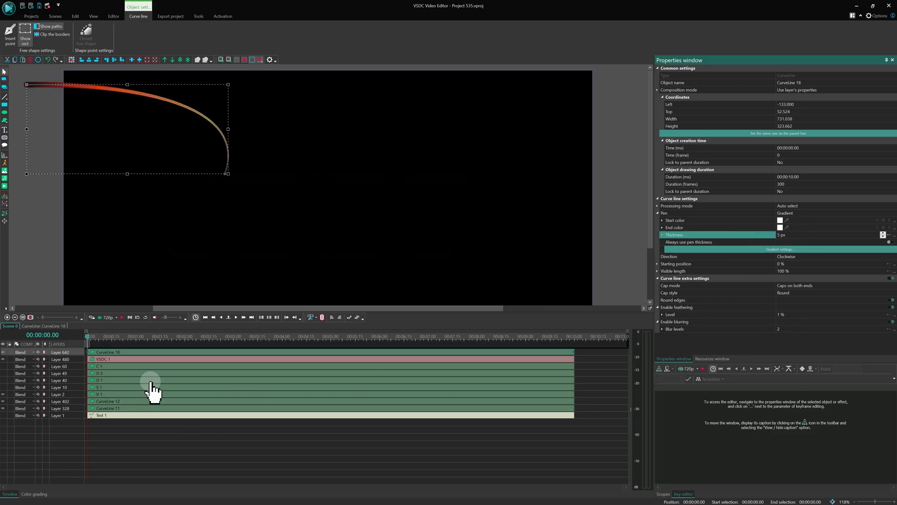
key("space")
key("space")
Stop the preview and trim CurveLine 18 to 20 frames.
left_click(135, 432)
left_click(229, 172)
left_click(226, 173)
left_click_drag(574, 351, 132, 346)
Keyframe the Starting position with an eased curve in the Key editor and preview it.
left_click(767, 365)
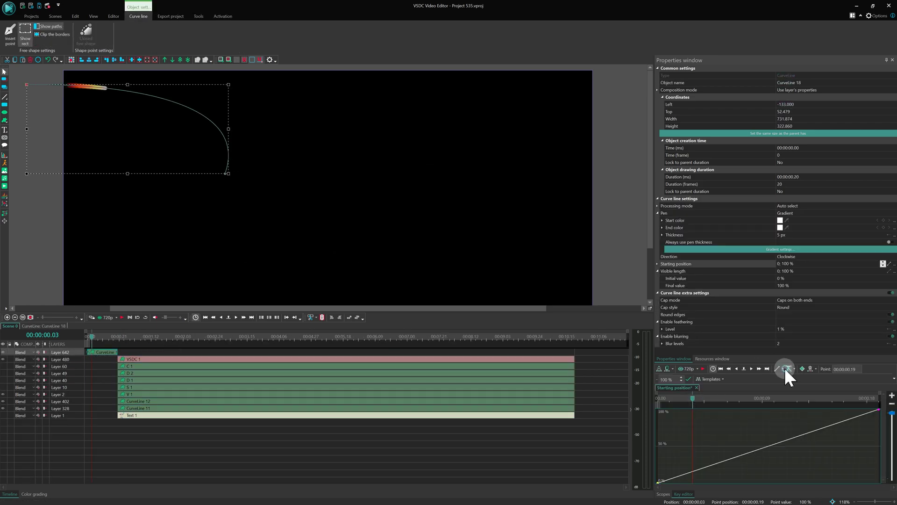
left_click(787, 371)
left_click(788, 408)
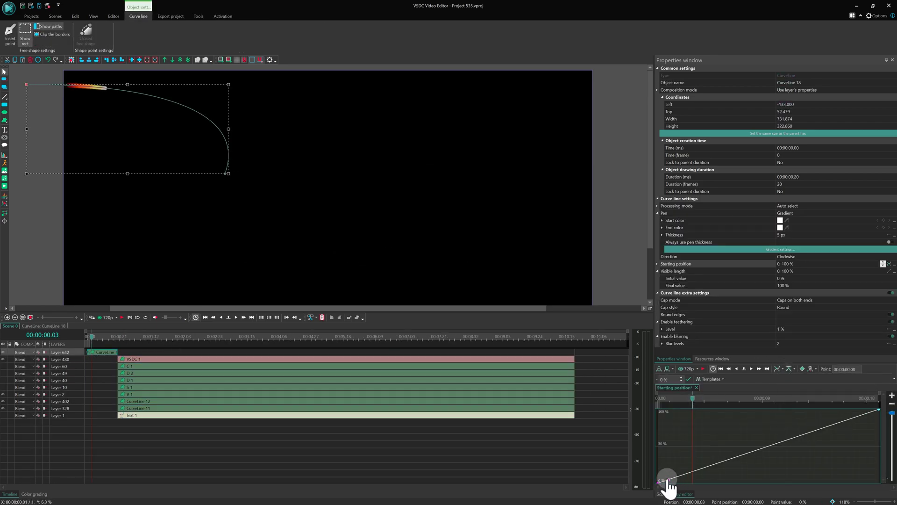
left_click_drag(669, 482, 649, 400)
key("space")
key("space")
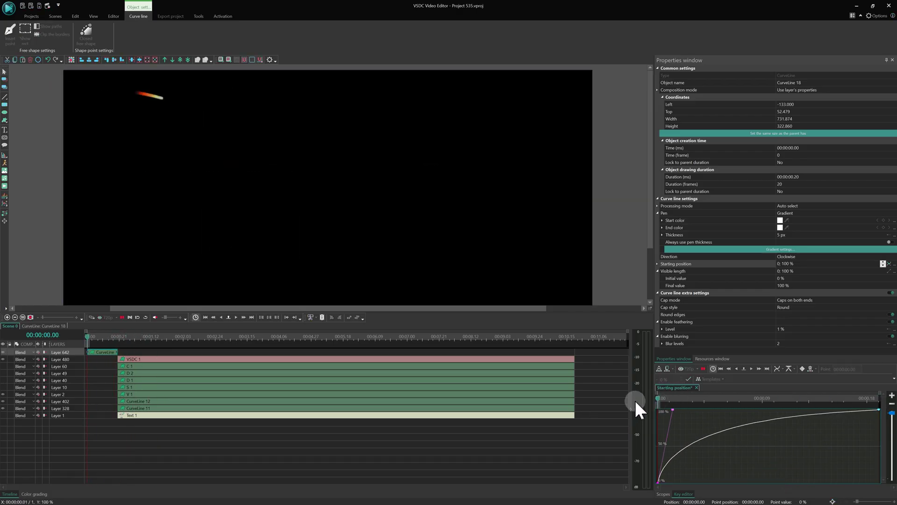
key("space")
Shift the nine letter clips to start one frame after 00:00:00.04.
left_click_drag(99, 337, 94, 337)
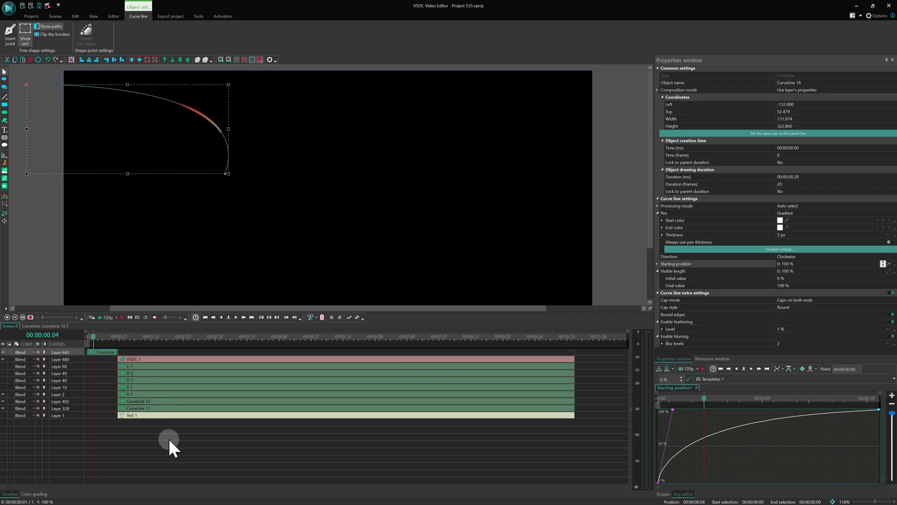
key("Right")
key("Right")
left_click_drag(185, 430, 135, 360)
left_click(164, 437)
key("Right")
key("Right")
key("Right")
key("Right")
key("Left")
key("Right")
Reshape the curve so its end point sweeps down to the V's base.
left_click(105, 353)
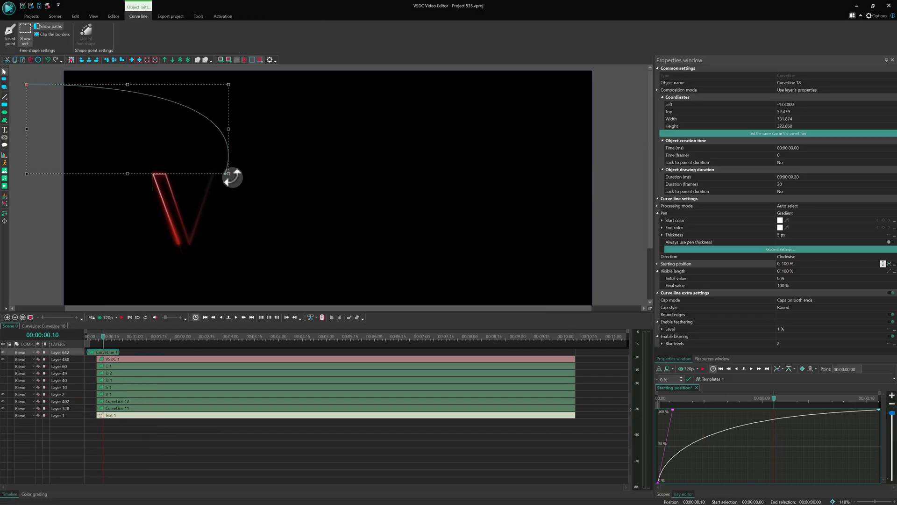
left_click_drag(225, 174, 204, 200)
left_click_drag(238, 104, 259, 36)
left_click(208, 222)
key("Left")
key("Left")
left_click(204, 203)
left_click_drag(204, 201, 190, 240)
left_click_drag(245, 76, 294, 24)
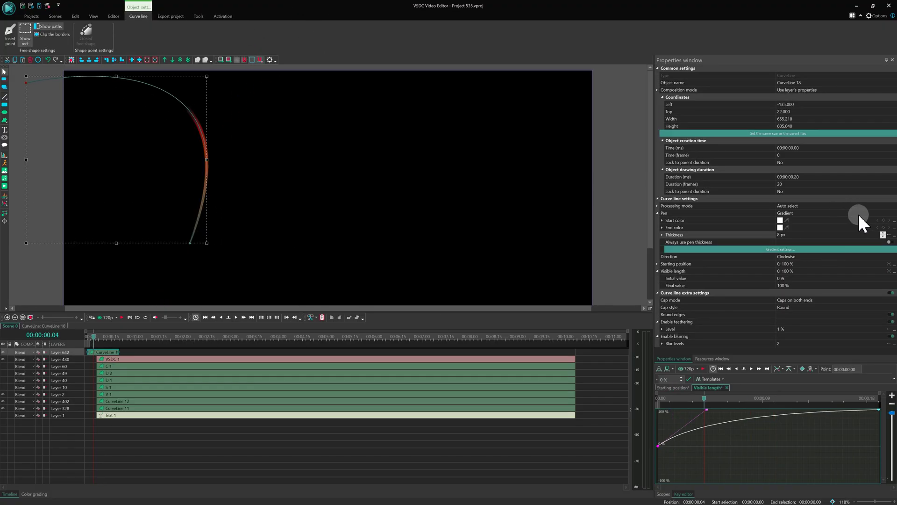
Give CurveLine 18 a solid 3 px pen, 30% feathering, and blurring switched off.
left_click(890, 213)
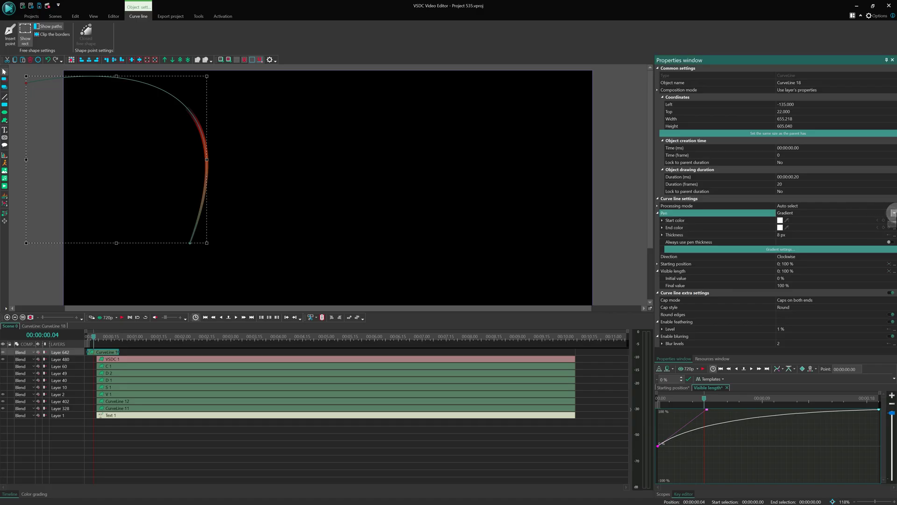
left_click(789, 220)
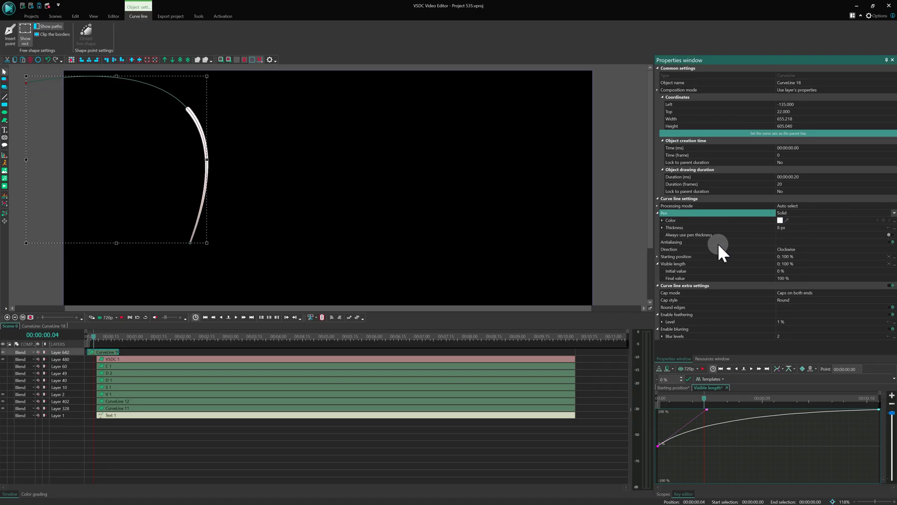
left_click(796, 228)
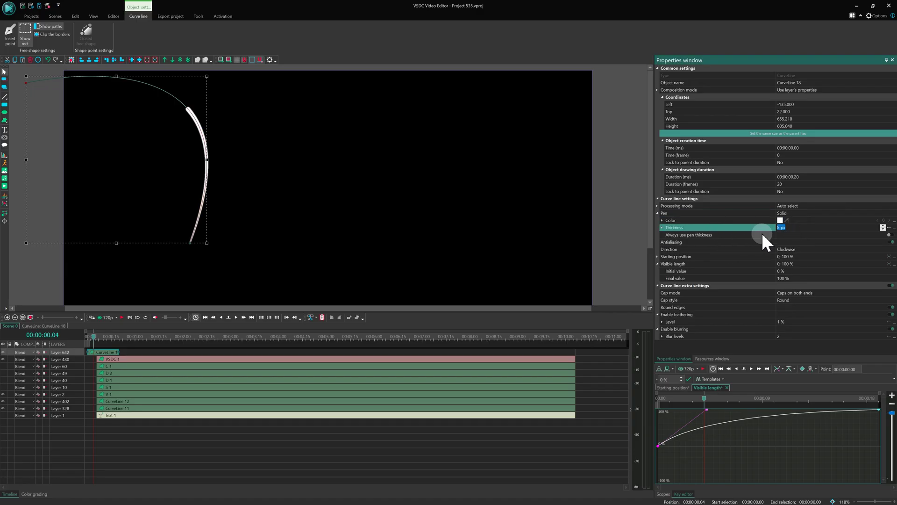
type("3")
key("Return")
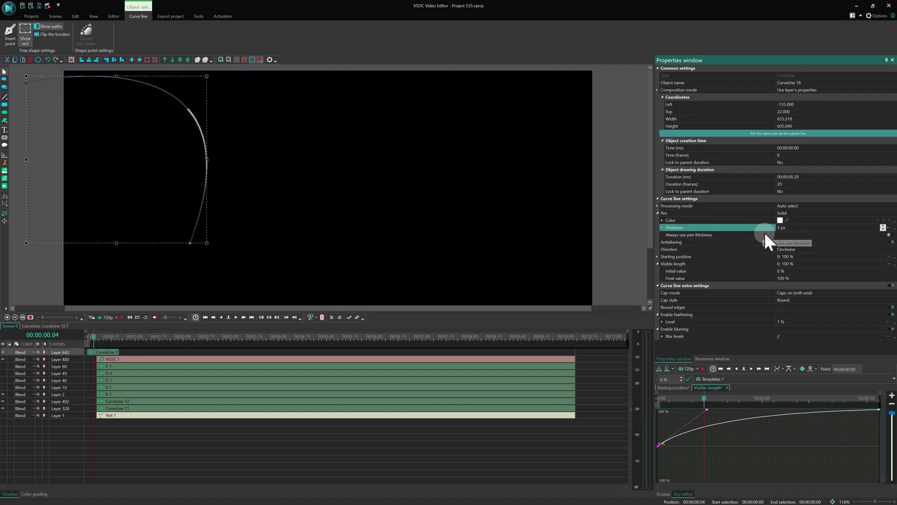
left_click(791, 321)
key("Return")
left_click(891, 329)
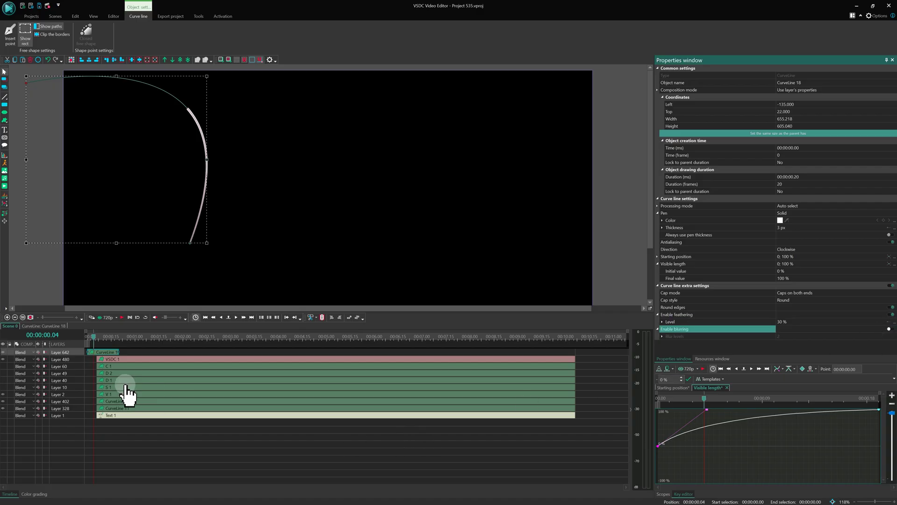
Duplicate CurveLine 18 twice into CurveLine 19 and 20, then move Layer 642 to the top.
right_click(97, 355)
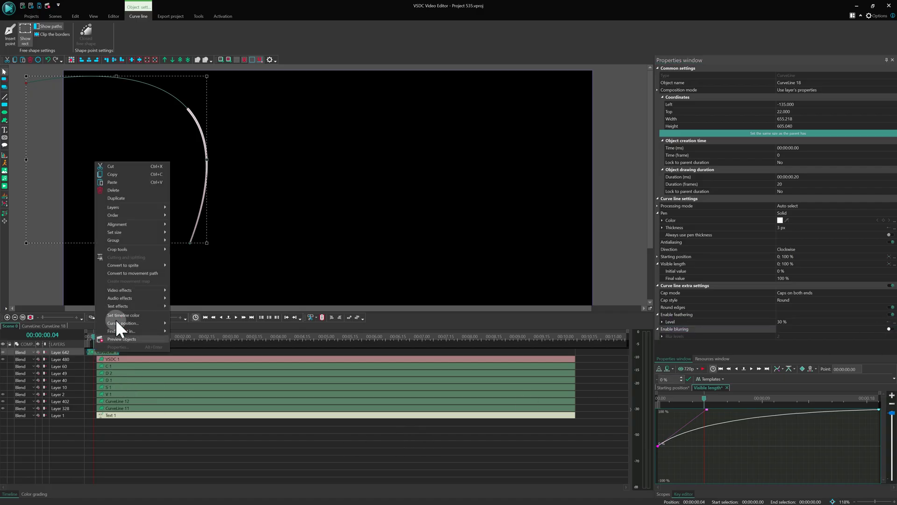
left_click(131, 195)
right_click(104, 355)
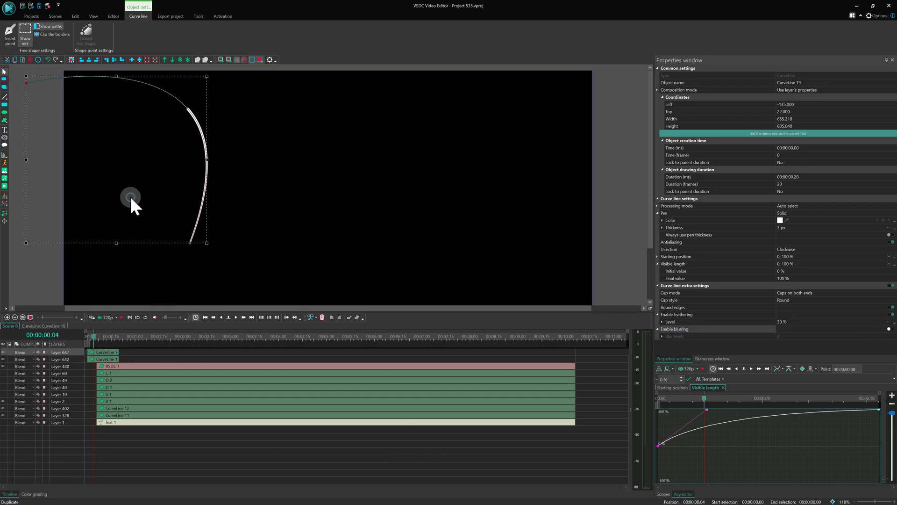
left_click(131, 196)
left_click_drag(20, 366, 22, 348)
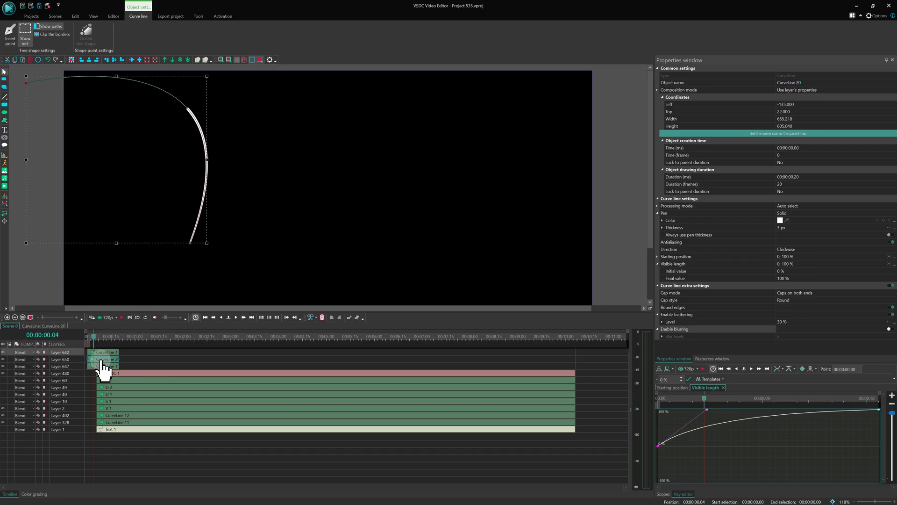
Set CurveLine 20 to 35 px thickness and 15% feathering.
left_click(729, 218)
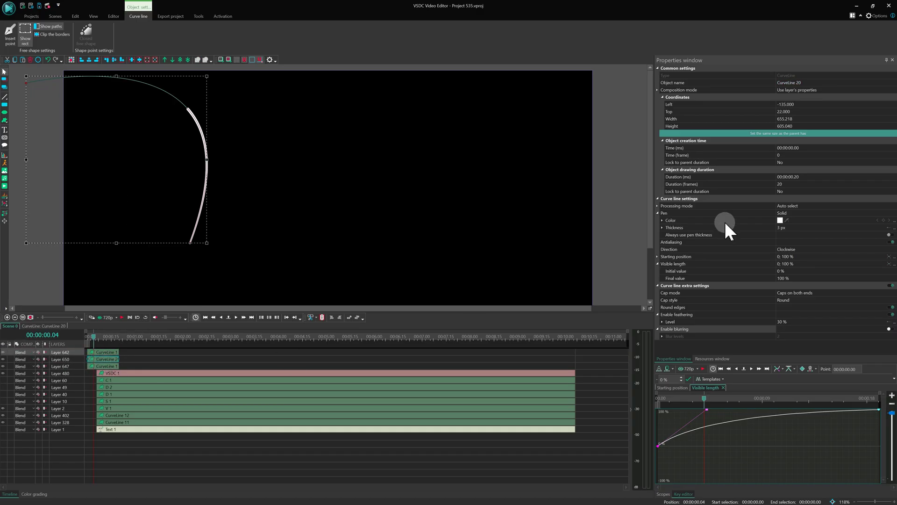
left_click_drag(808, 228, 697, 231)
type("35")
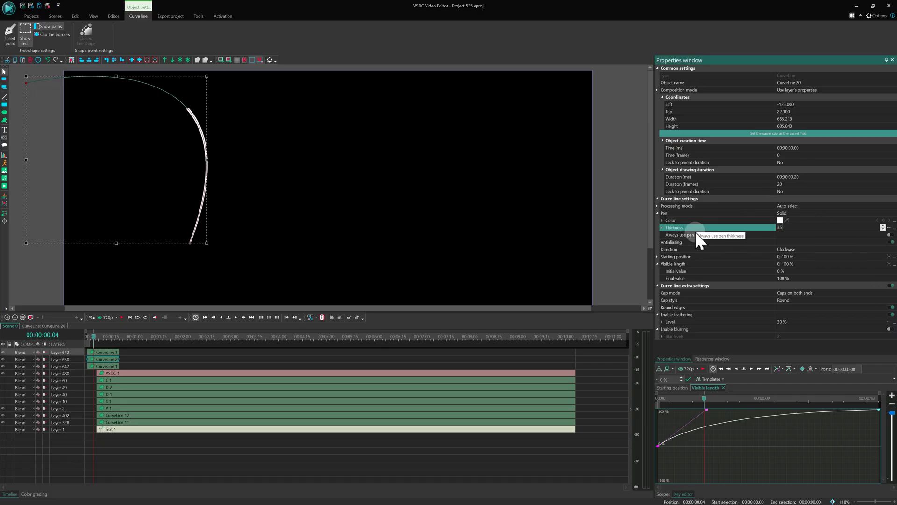
left_click(800, 293)
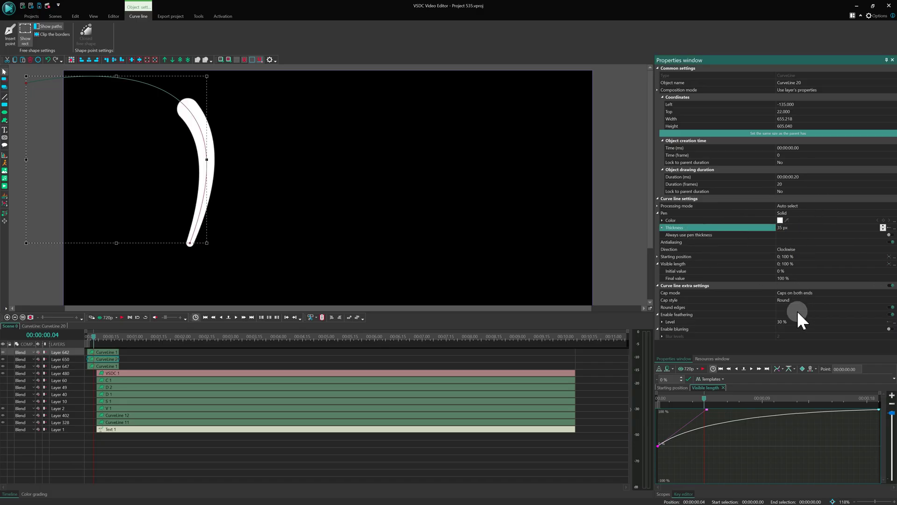
left_click(762, 321)
type("15")
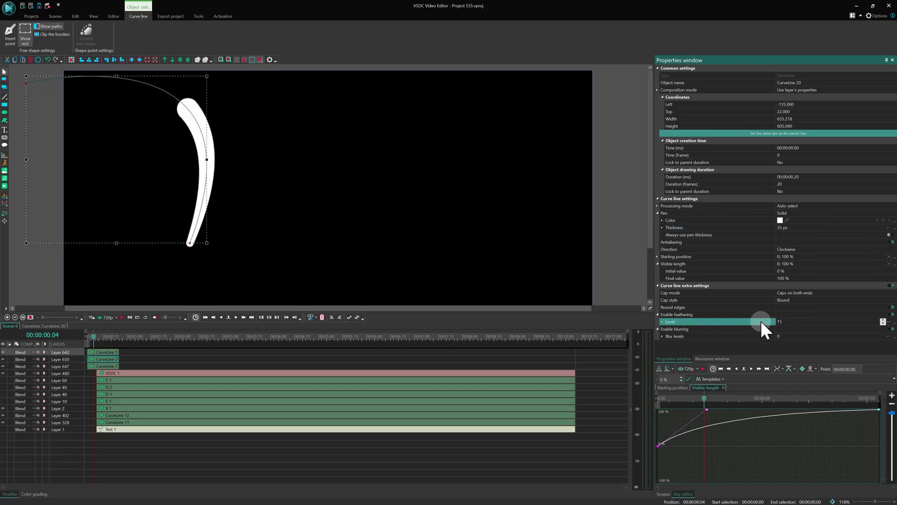
left_click(827, 346)
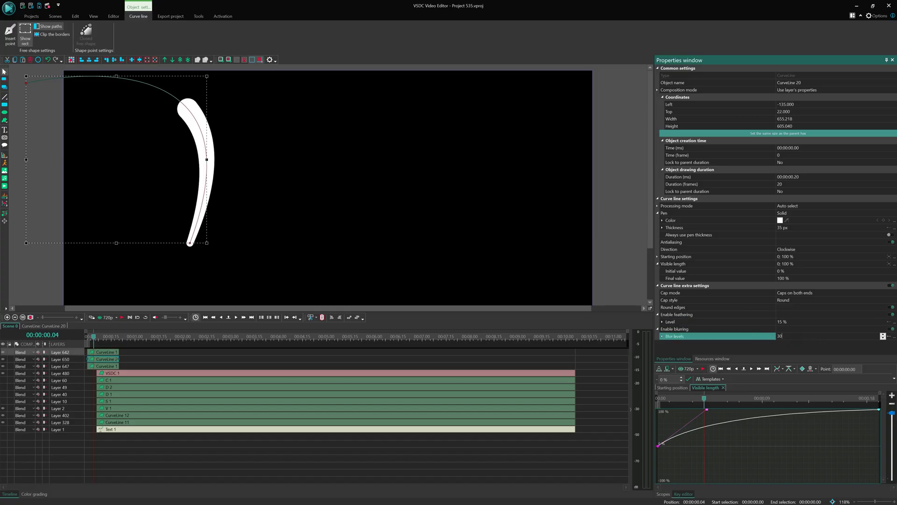
Give CurveLine 19 75 px thickness, 10% feathering, and blurring enabled at level 50.
left_click(101, 367)
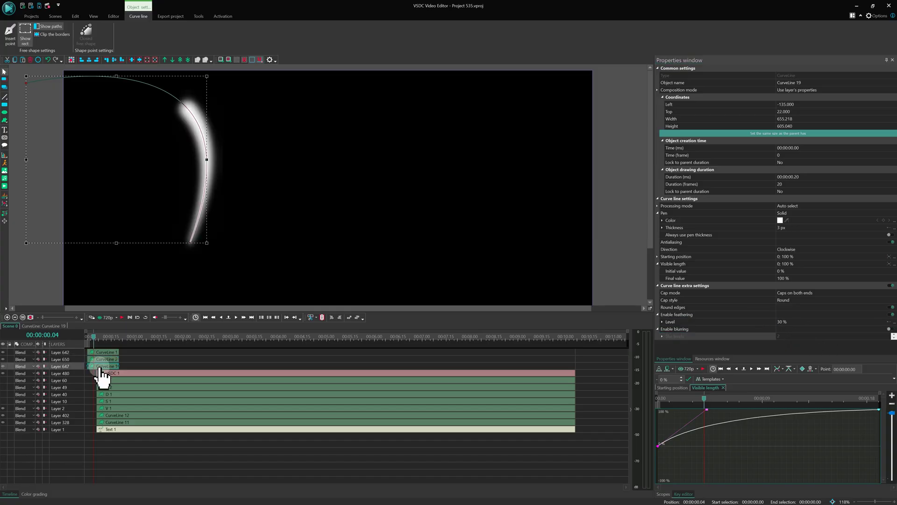
left_click(277, 360)
left_click(742, 229)
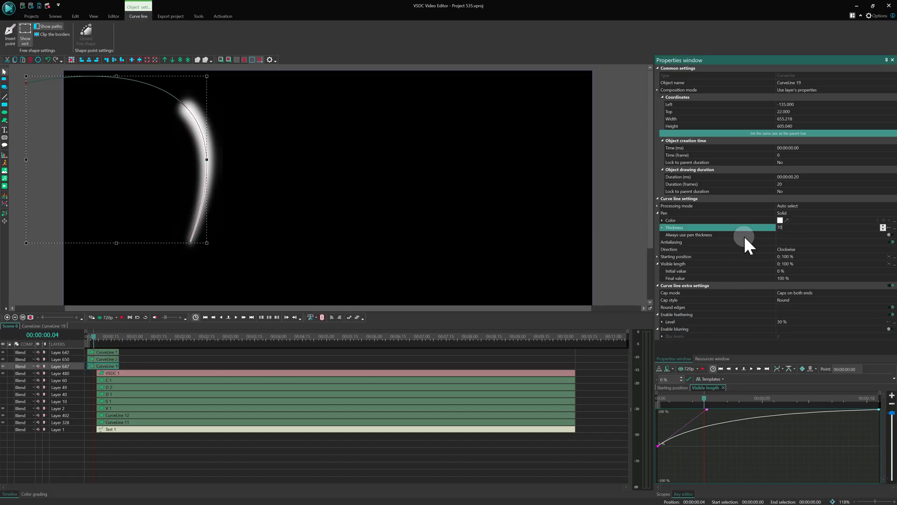
left_click(784, 245)
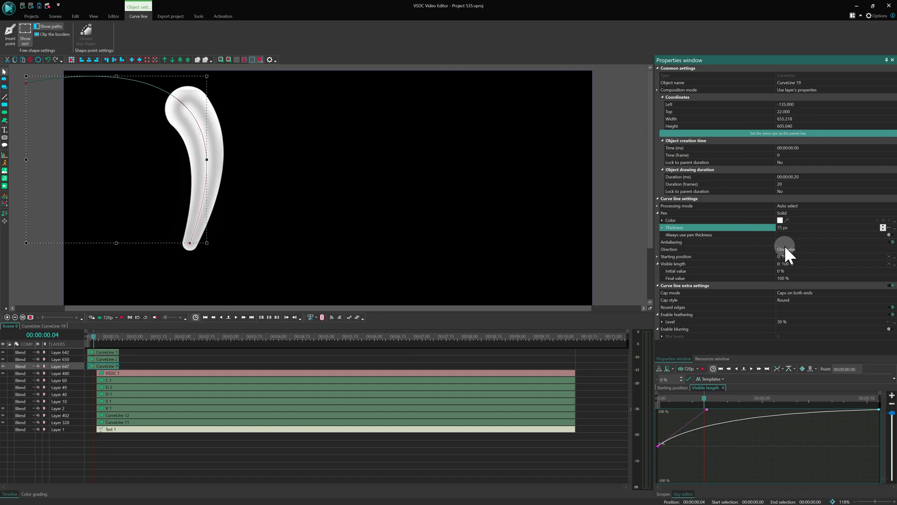
left_click(812, 324)
left_click(890, 329)
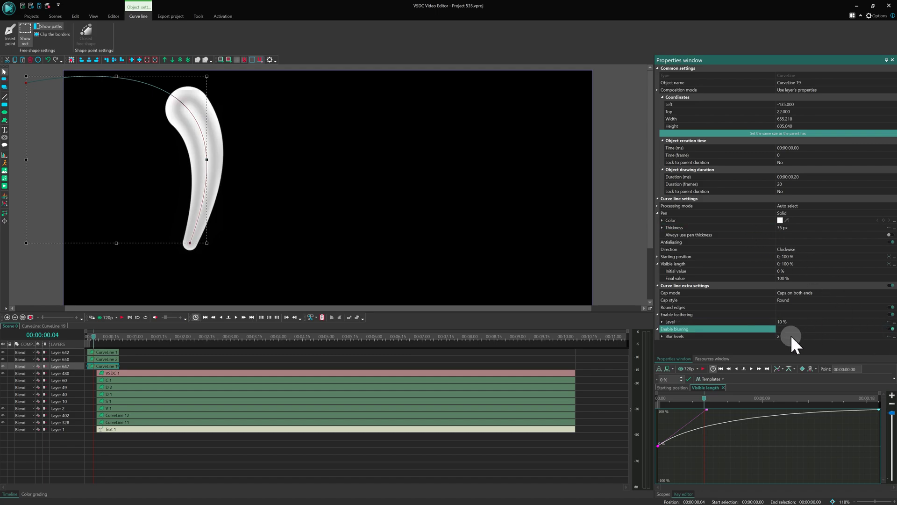
left_click(744, 336)
type("50")
key("Return")
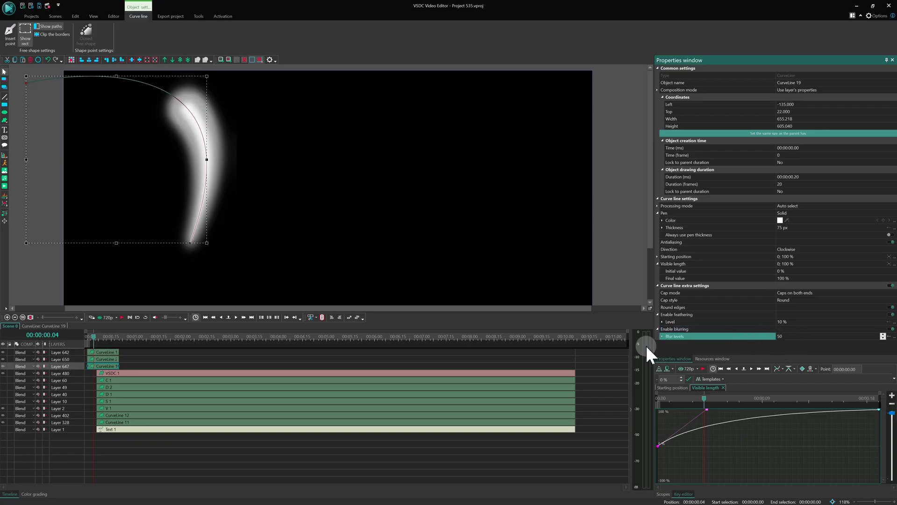
Switch the pen of CurveLine 19 and CurveLine 20 to Gradient.
left_click(863, 212)
left_click(893, 213)
left_click(869, 228)
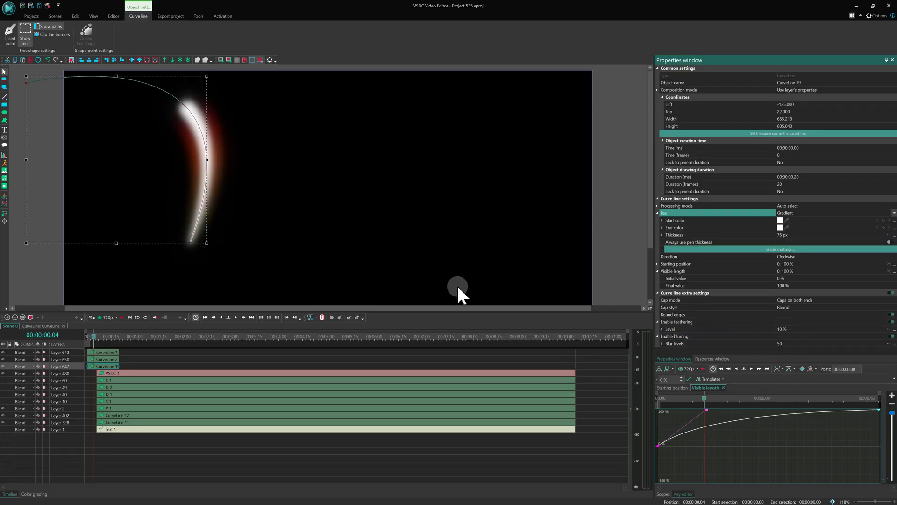
left_click(103, 359)
left_click(893, 212)
Turn blurring back on for CurveLine 18 at blur level 2.
left_click(860, 228)
left_click(105, 353)
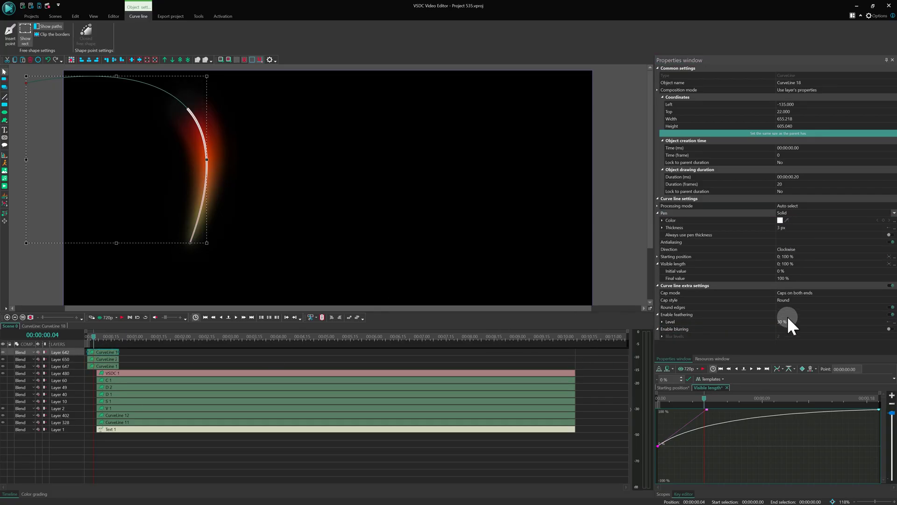
left_click(889, 329)
left_click(754, 335)
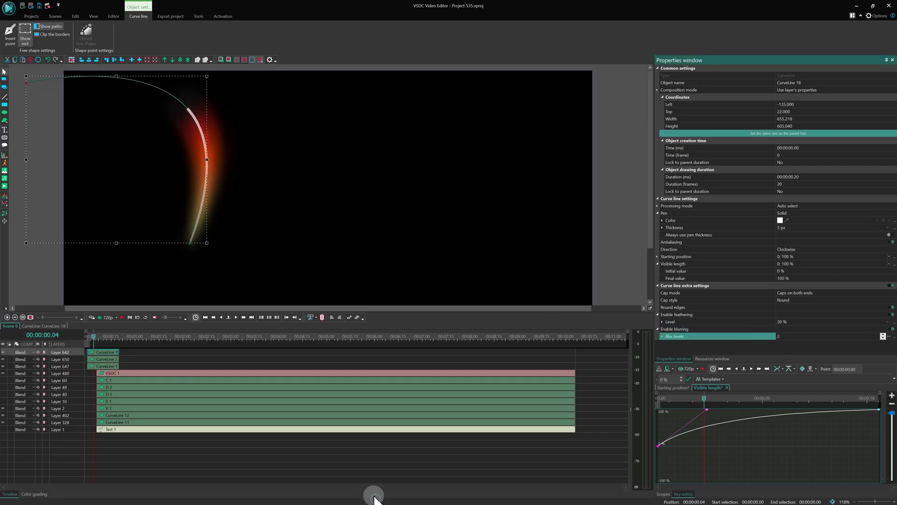
left_click(351, 486)
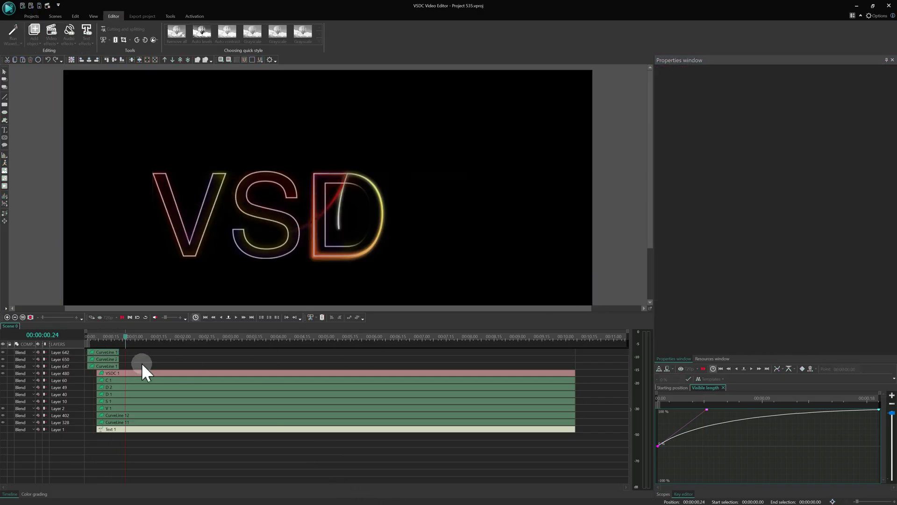
Set Layer 642's blend mode to Overlay.
left_click(93, 365)
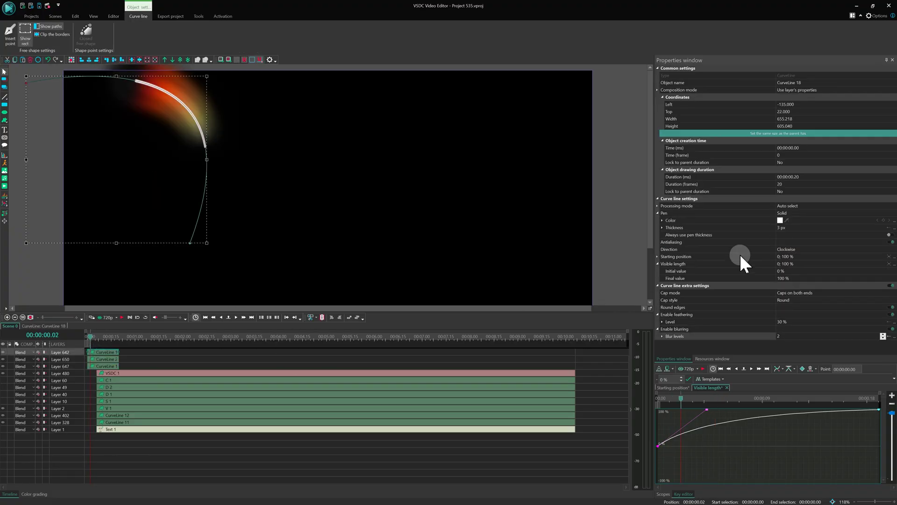
left_click(23, 352)
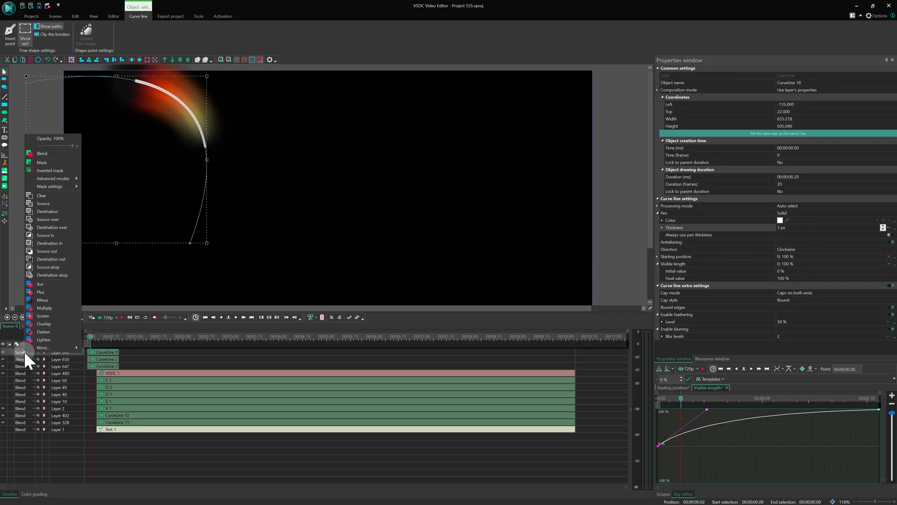
left_click(49, 324)
left_click(161, 453)
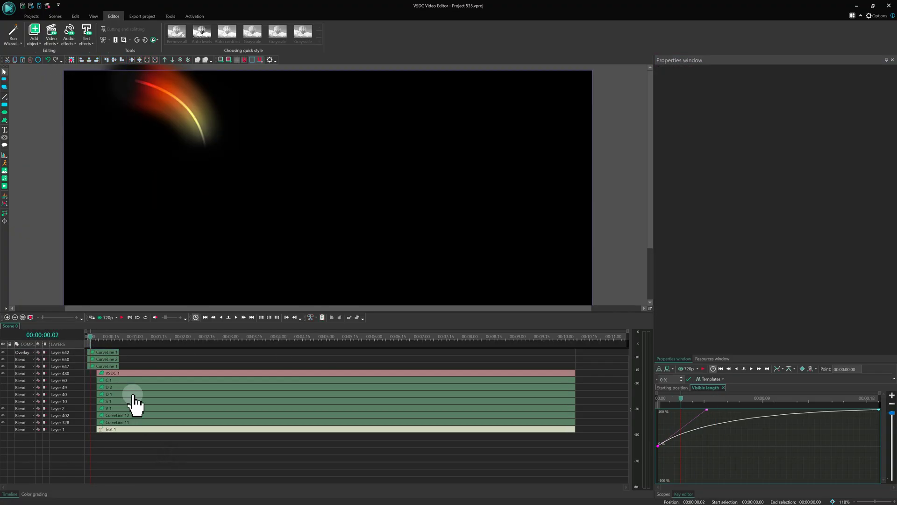
Widen the VSDC outline shape to 1190 and replay the letter-drawing animation.
key("space")
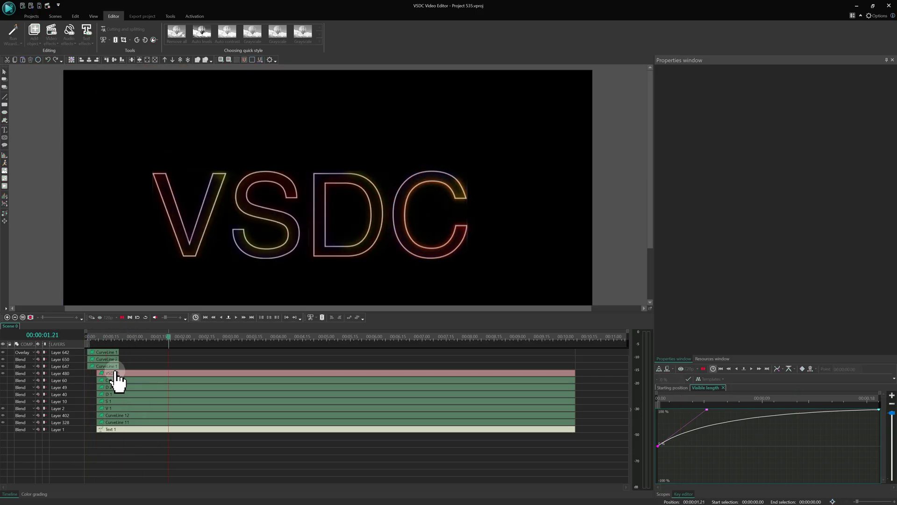
double_click(117, 373)
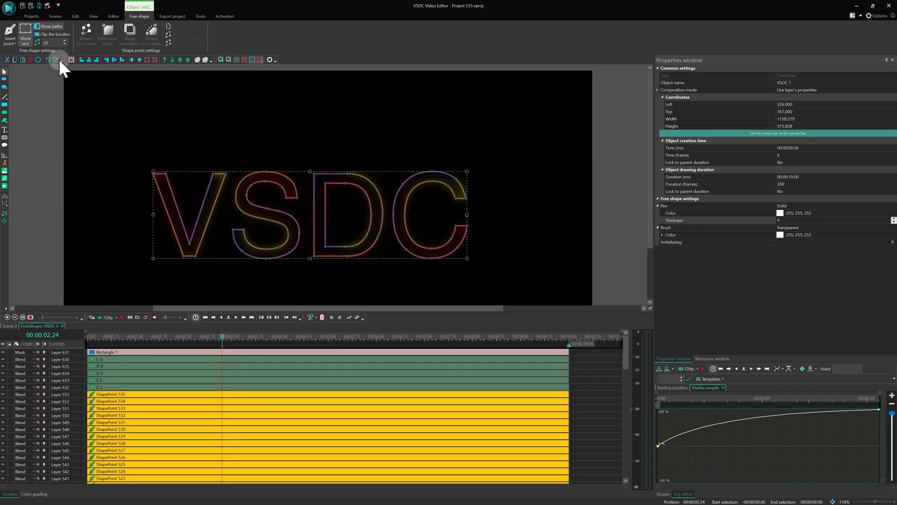
left_click_drag(467, 215, 482, 214)
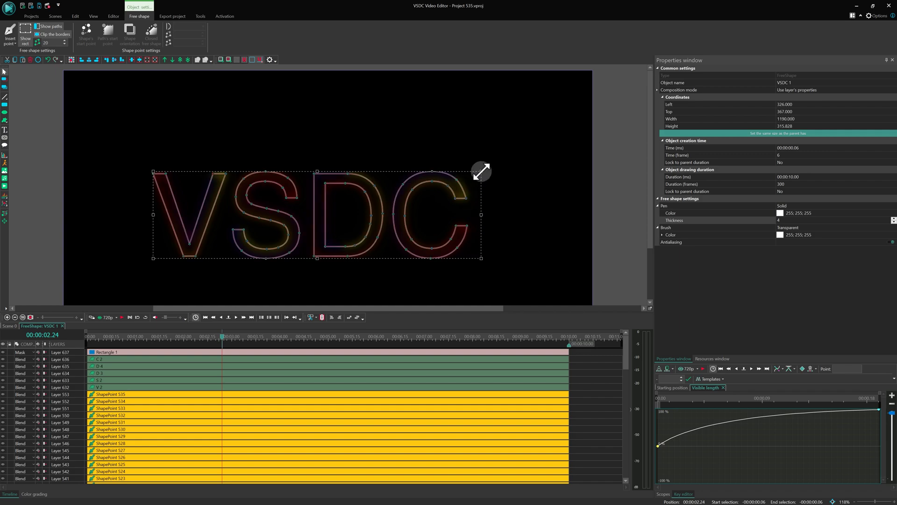
left_click(103, 337)
key("space")
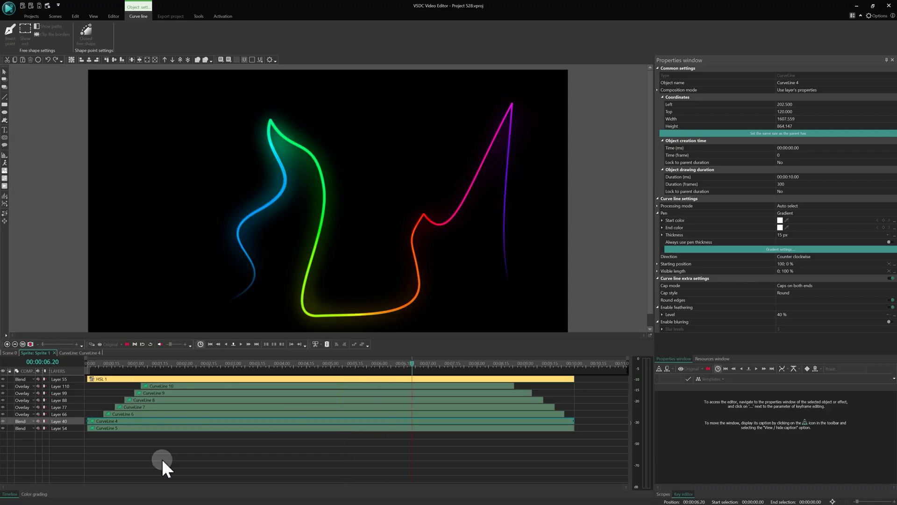
Open CurveLine 4's Starting position and Visible length curves in the Key editor and play.
left_click(79, 365)
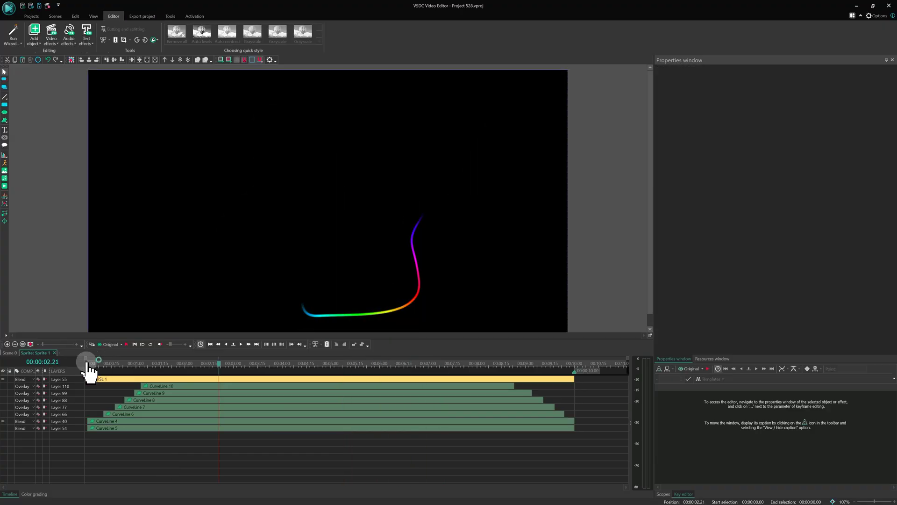
left_click(100, 421)
left_click(92, 367)
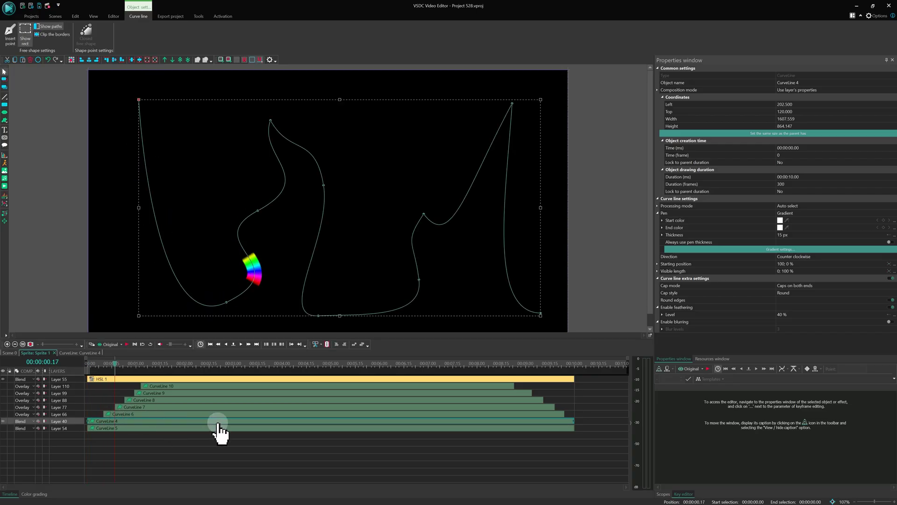
left_click(883, 264)
left_click(894, 264)
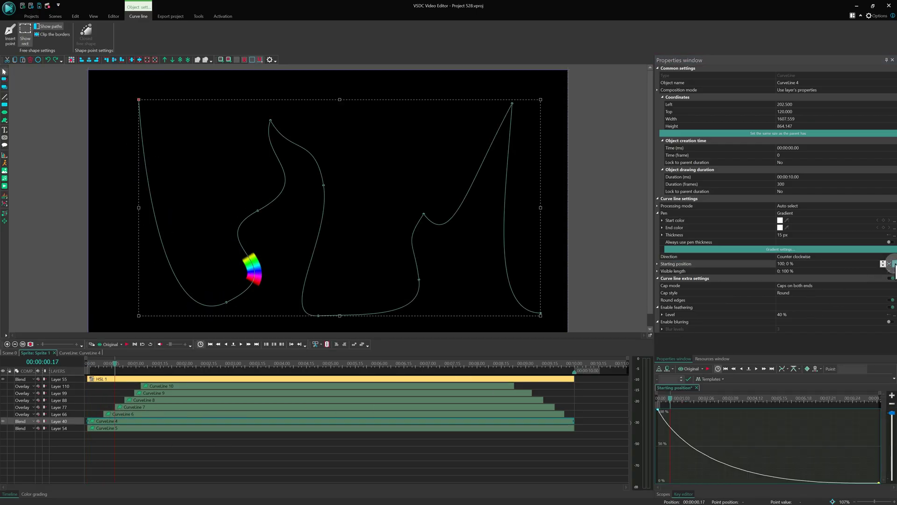
left_click(893, 271)
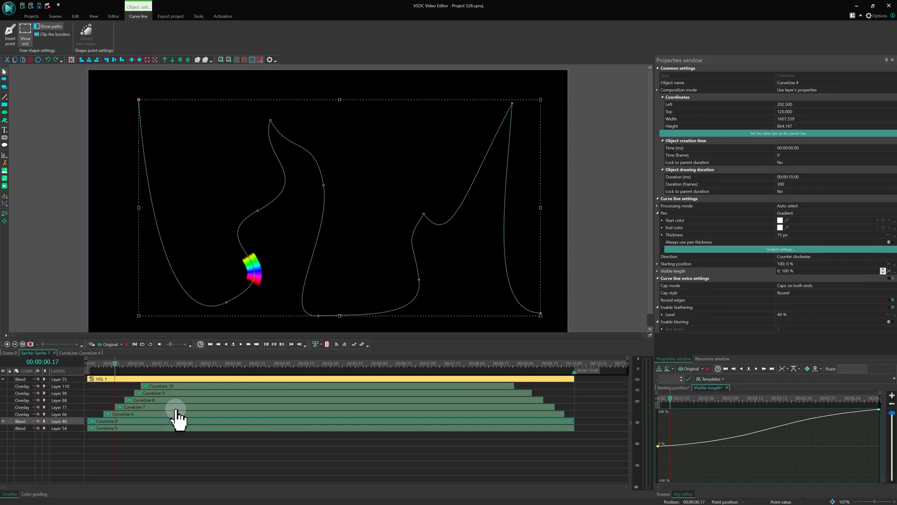
key("space")
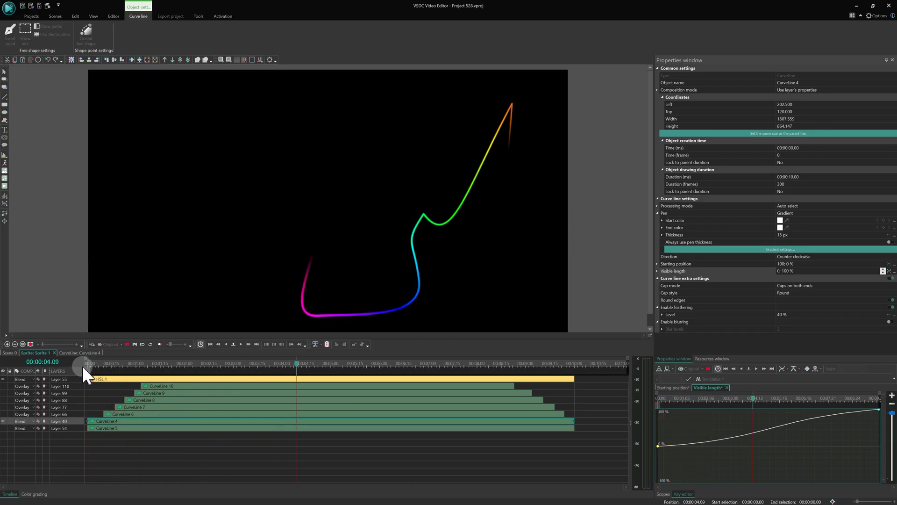
Hide Layer 40's CurveLine 4 and play from near the start to view CurveLine 5's glow.
key("space")
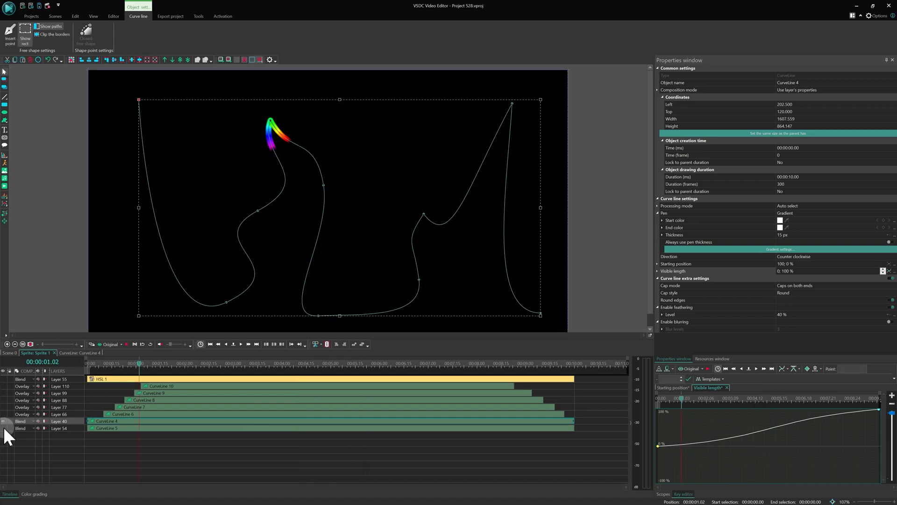
left_click(4, 420)
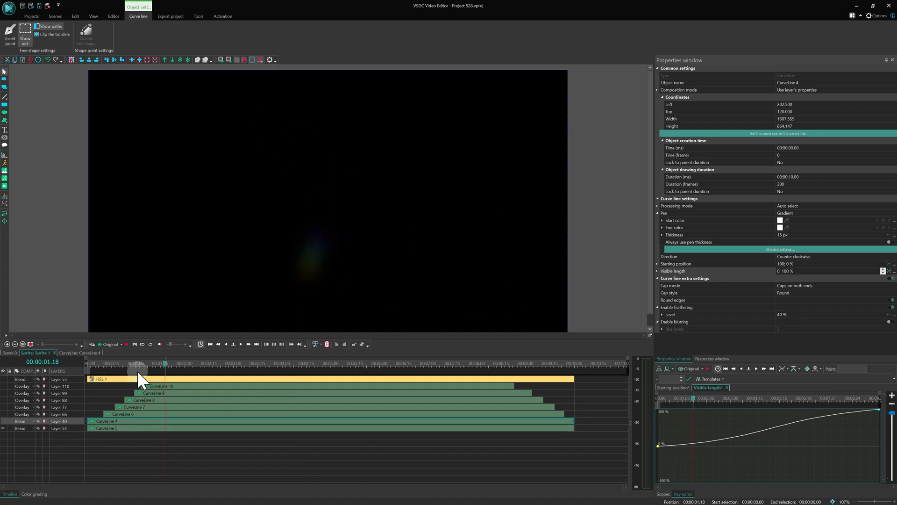
left_click(117, 364)
key("space")
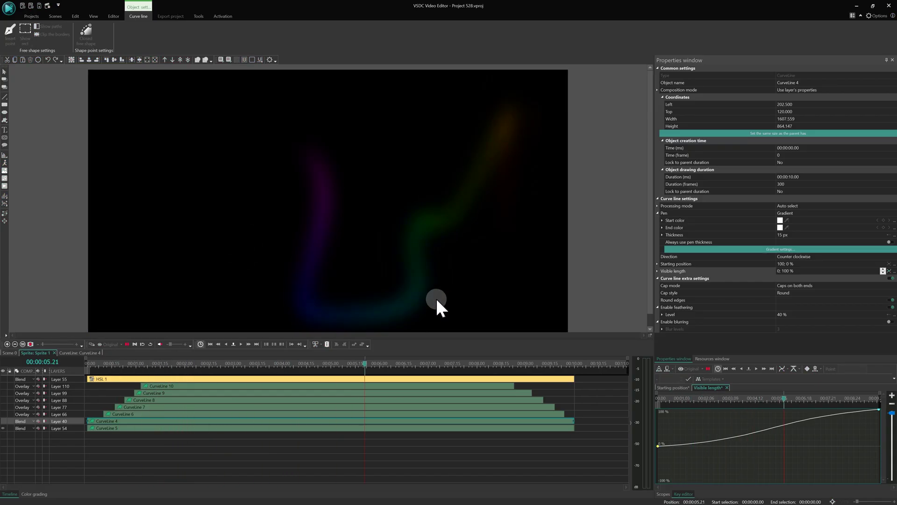
key("space")
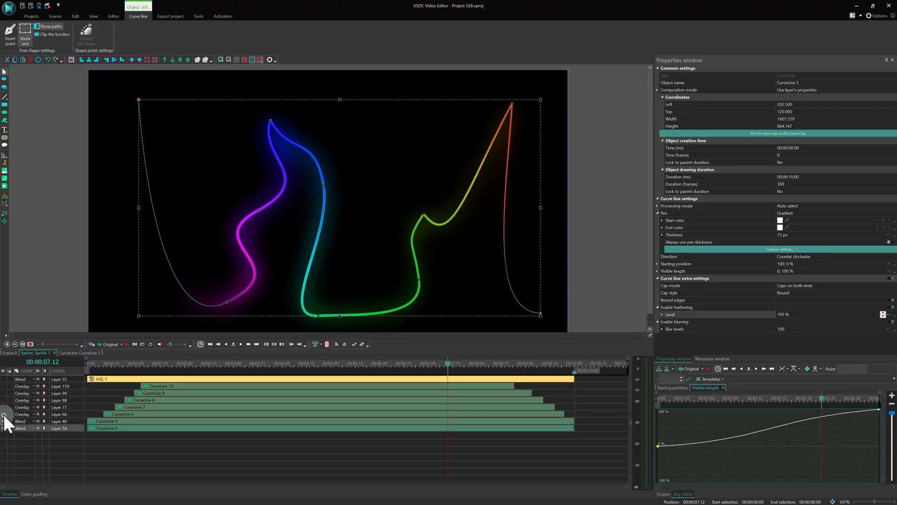
Rewind near the start, select CurveLine 6 and keep Layer 66's blend mode as Overlay.
left_click(117, 365)
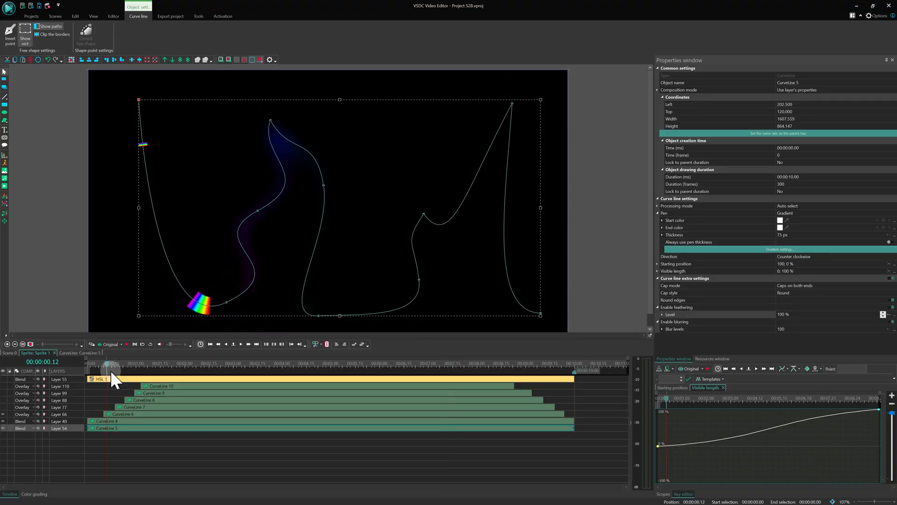
left_click(126, 415)
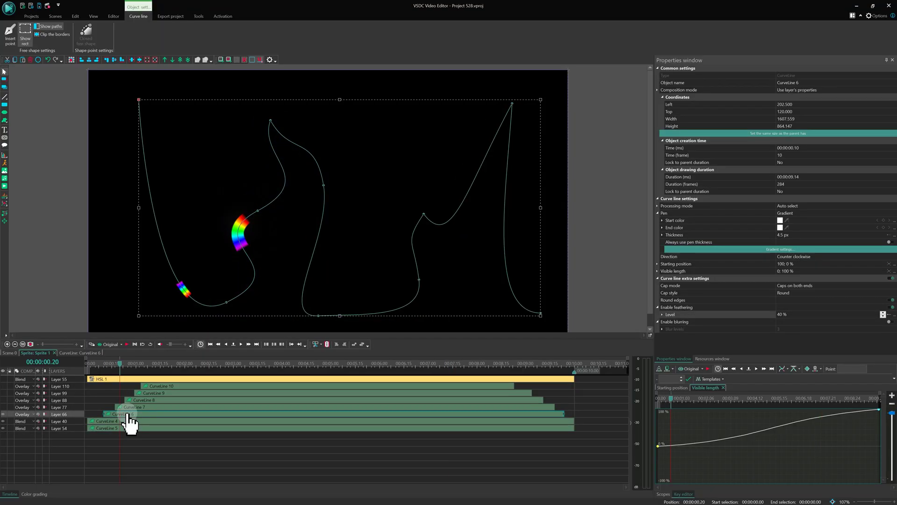
left_click(13, 401)
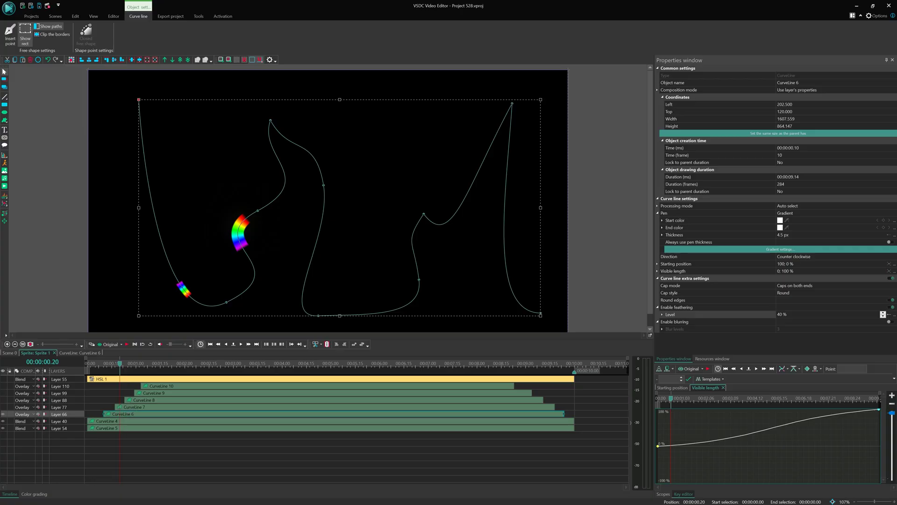
left_click(34, 414)
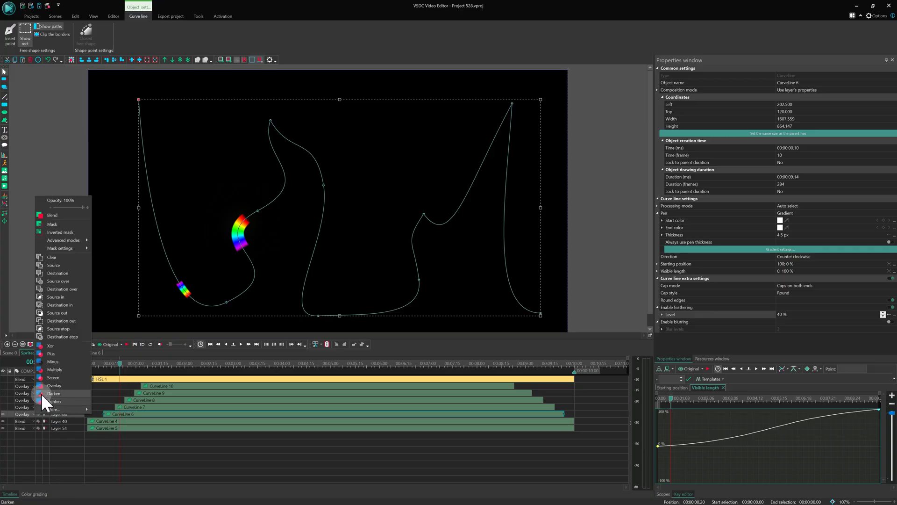
left_click(64, 380)
left_click(75, 386)
left_click(107, 401)
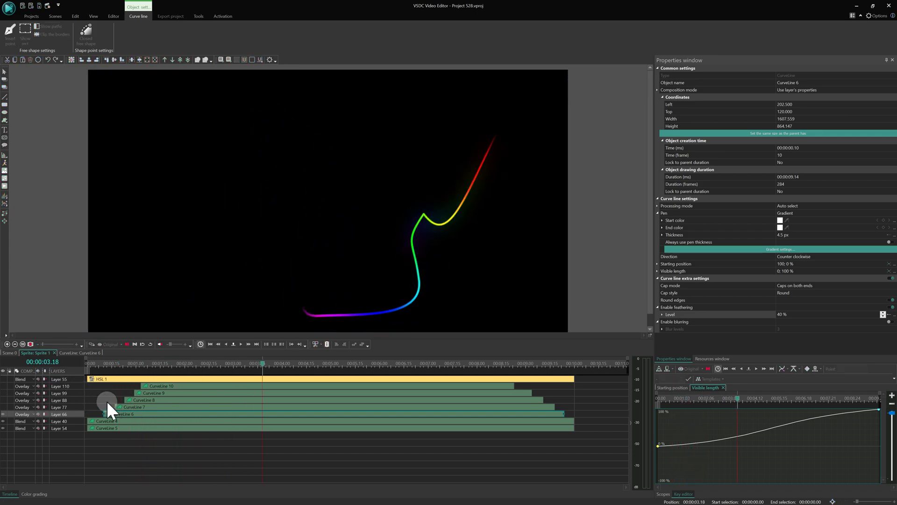
Make the Layer 77, 99 and 110 curve lines visible.
left_click(3, 407)
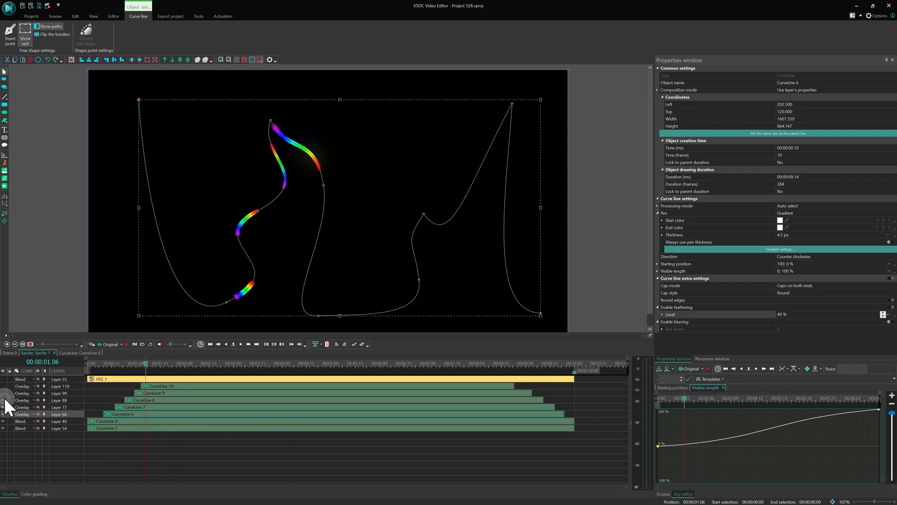
left_click(5, 392)
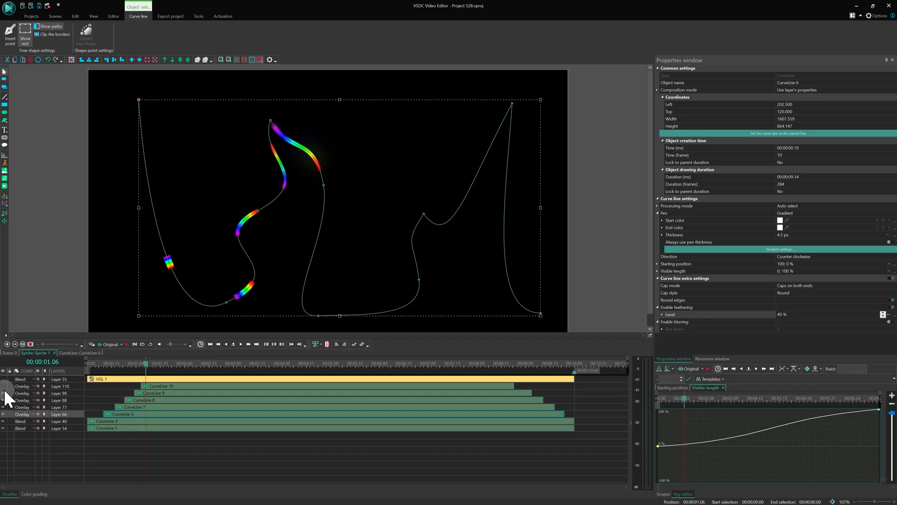
left_click(4, 384)
left_click(82, 422)
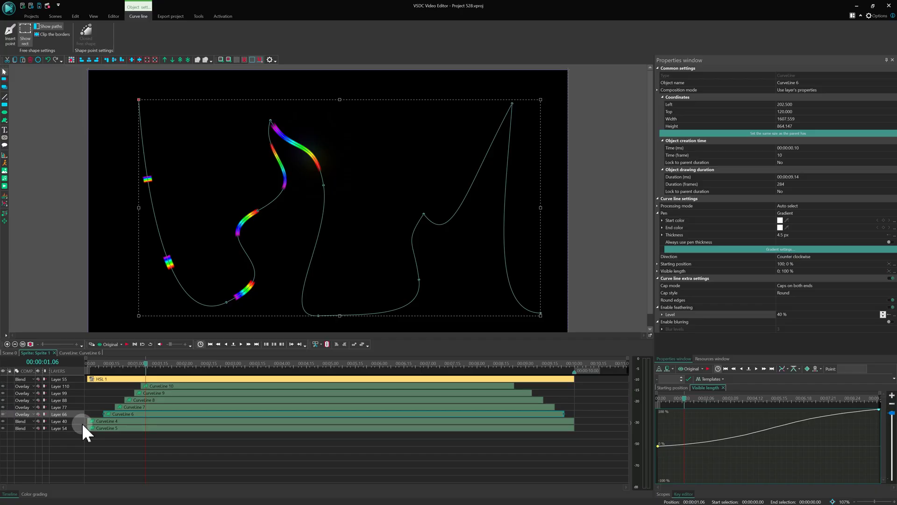
Select the HSL 1 colour effect and switch it on.
right_click(173, 442)
mouse_move(211, 381)
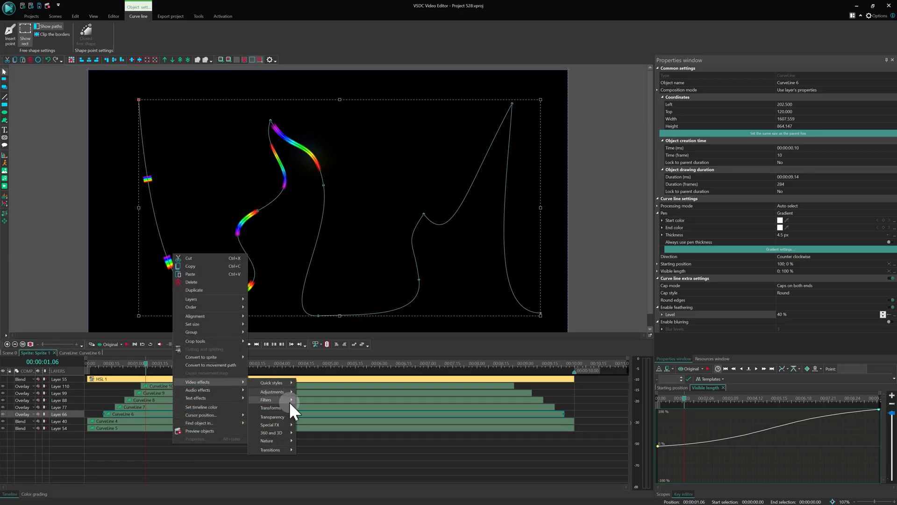
mouse_move(287, 392)
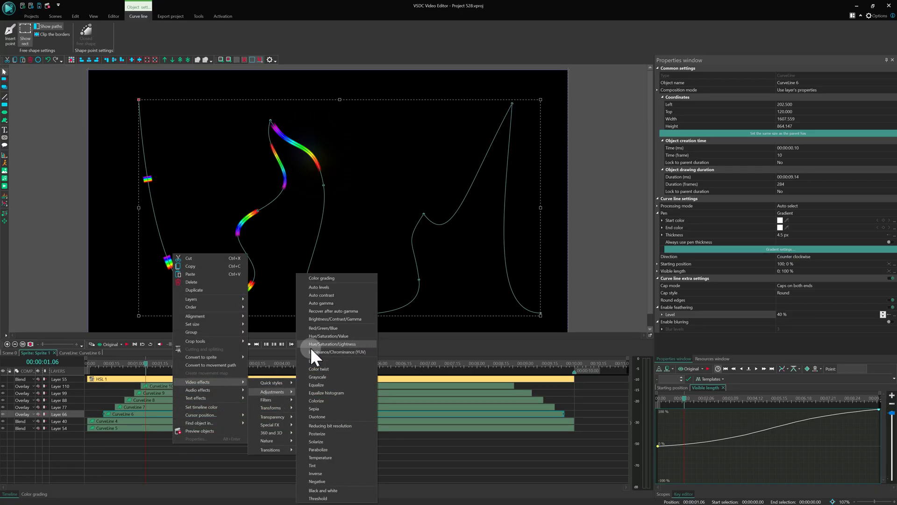
left_click(130, 378)
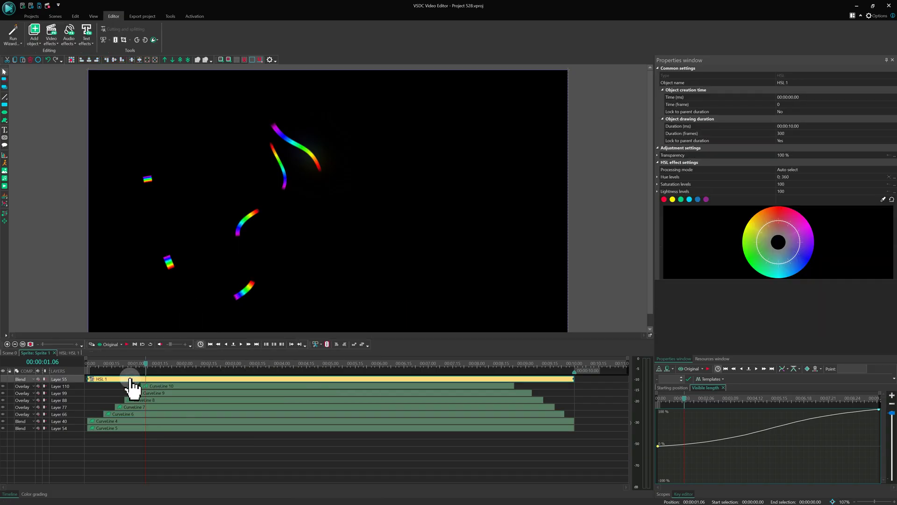
left_click(4, 379)
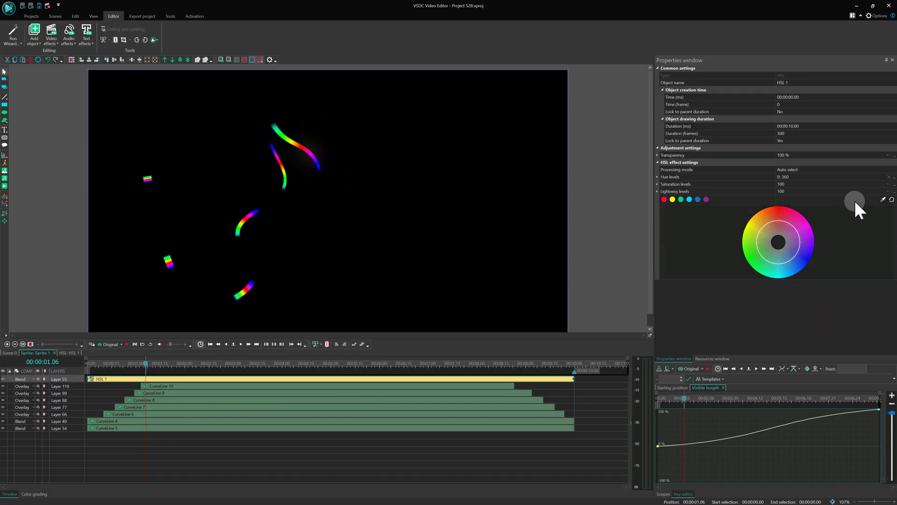
Apply the Sinusoid template to HSL 1's Hue levels curve and preview a later frame.
left_click(893, 176)
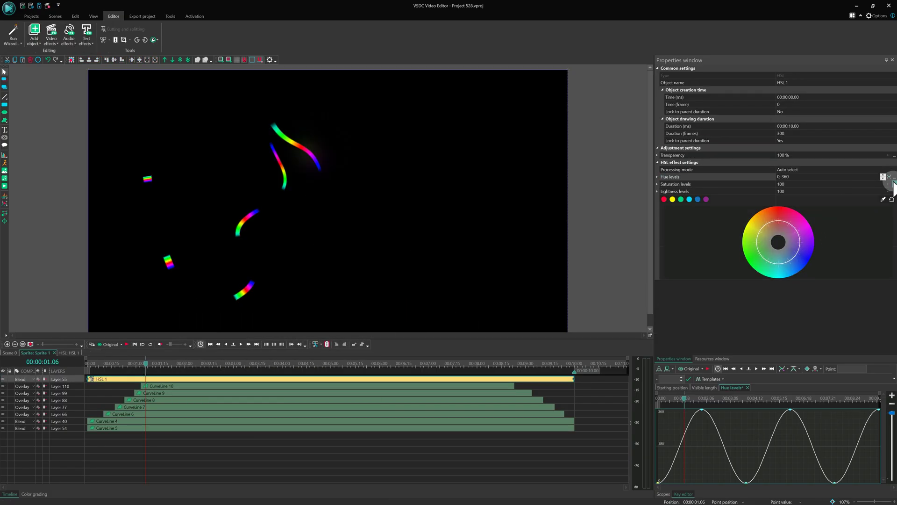
left_click(721, 377)
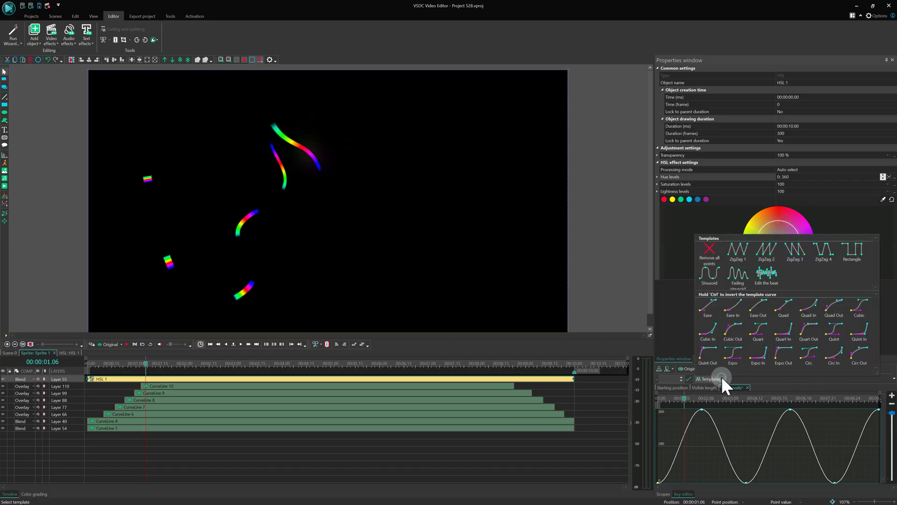
left_click(716, 275)
key("Return")
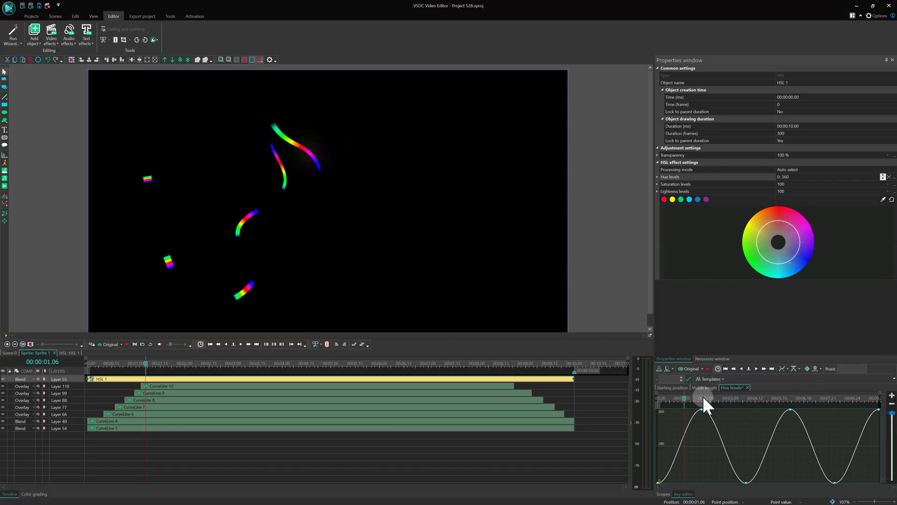
left_click(702, 395)
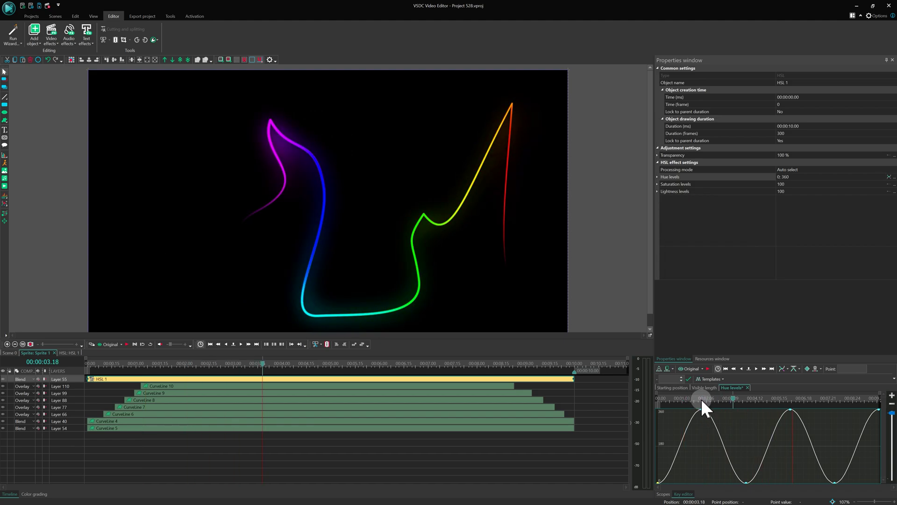
In Scene 0, enable Sprite 1's Streak echo filter with strength fading 16 to 0, then preview playback.
left_click(419, 386)
left_click(177, 382)
left_click(10, 352)
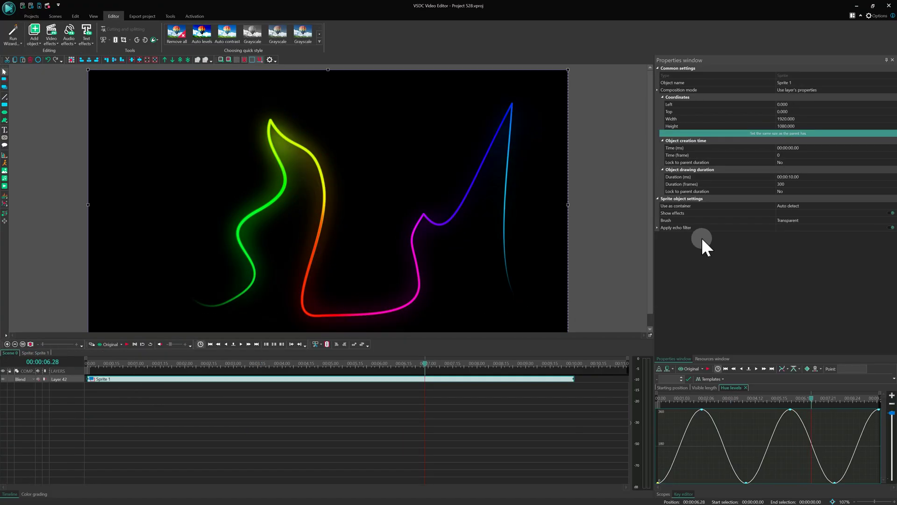
left_click(658, 228)
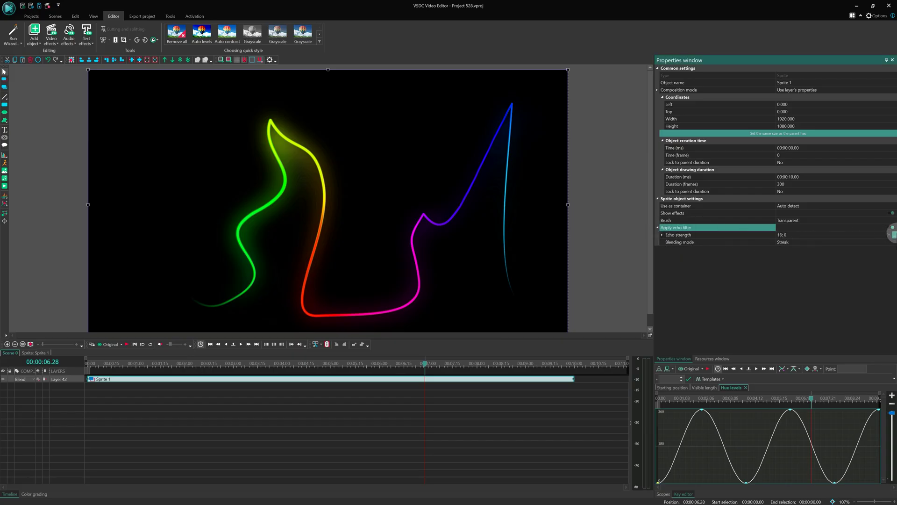
left_click(888, 235)
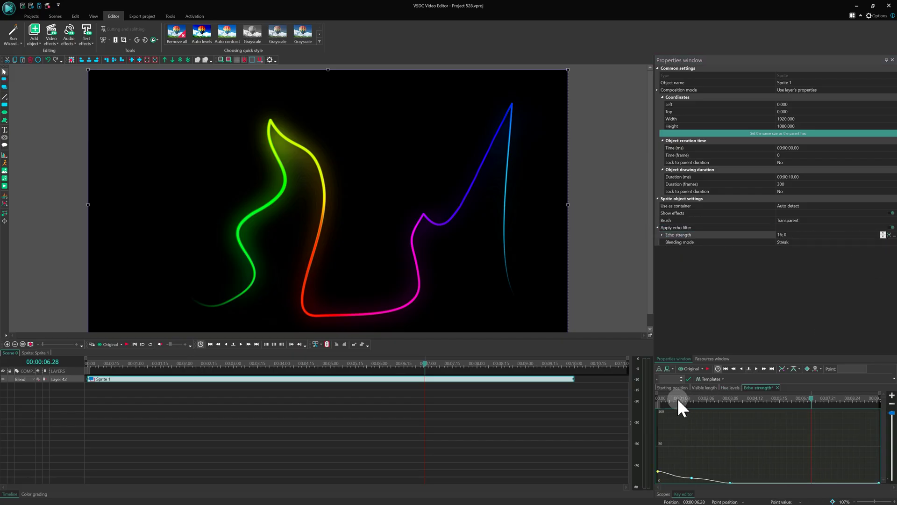
key("space")
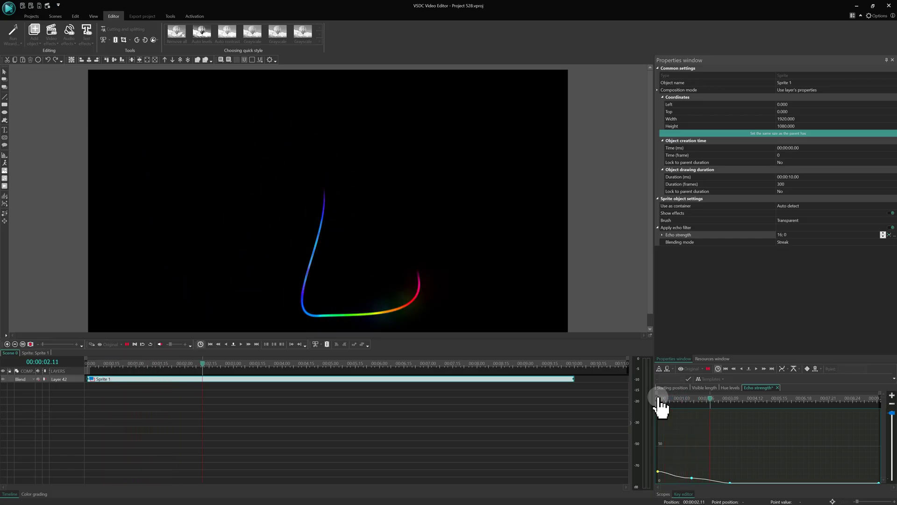
key("space")
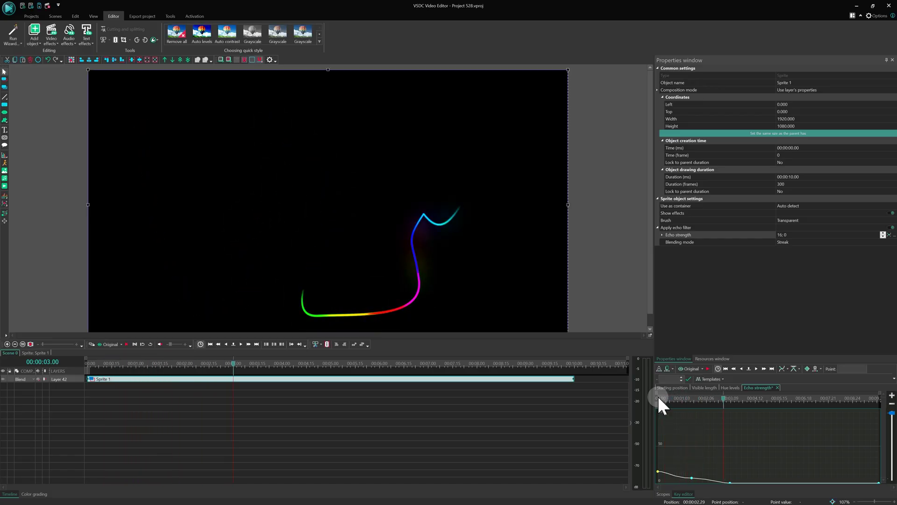